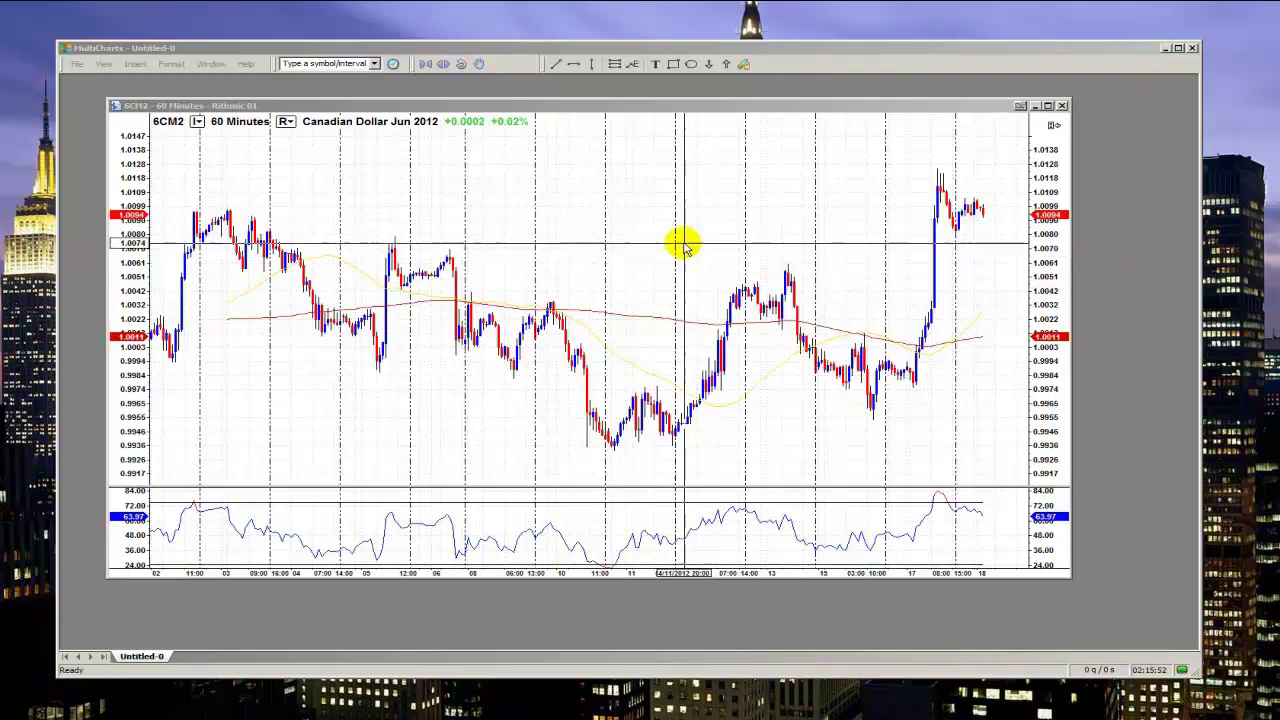
# Open the chart's Format Window on the Background tab and mark its settings as default.
pyautogui.rightClick(635, 219)
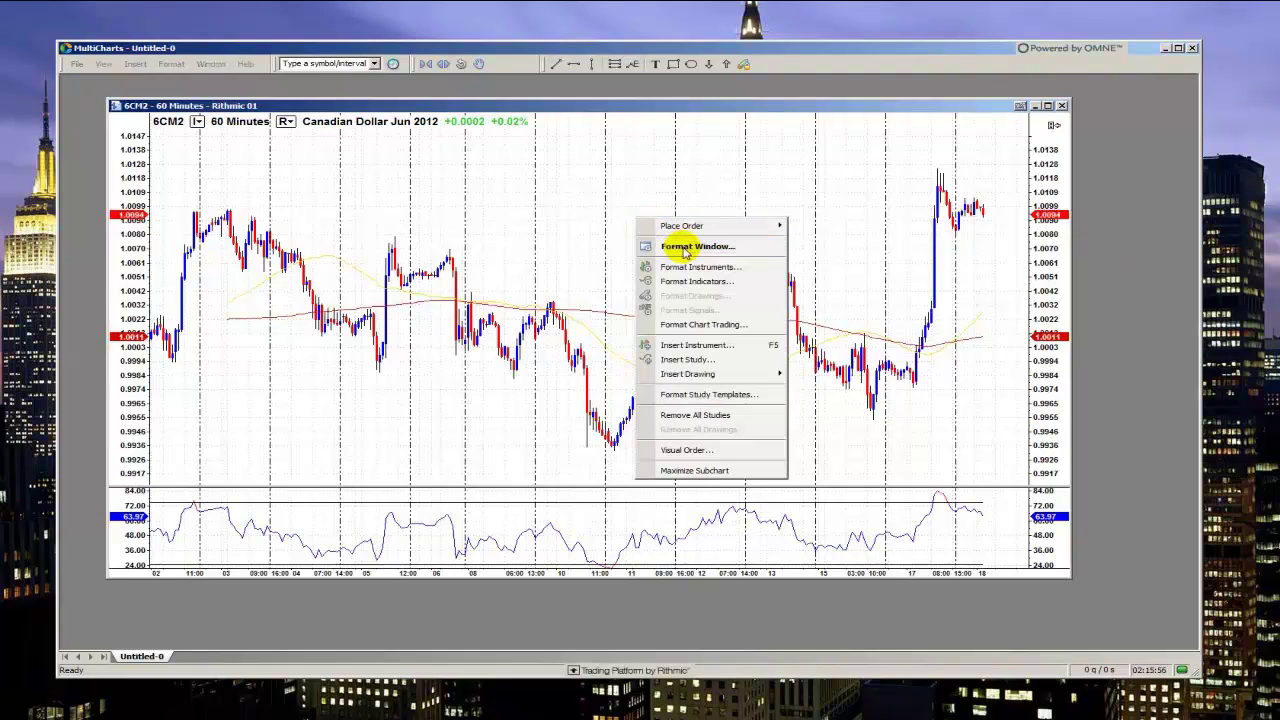
pyautogui.click(650, 247)
pyautogui.click(523, 204)
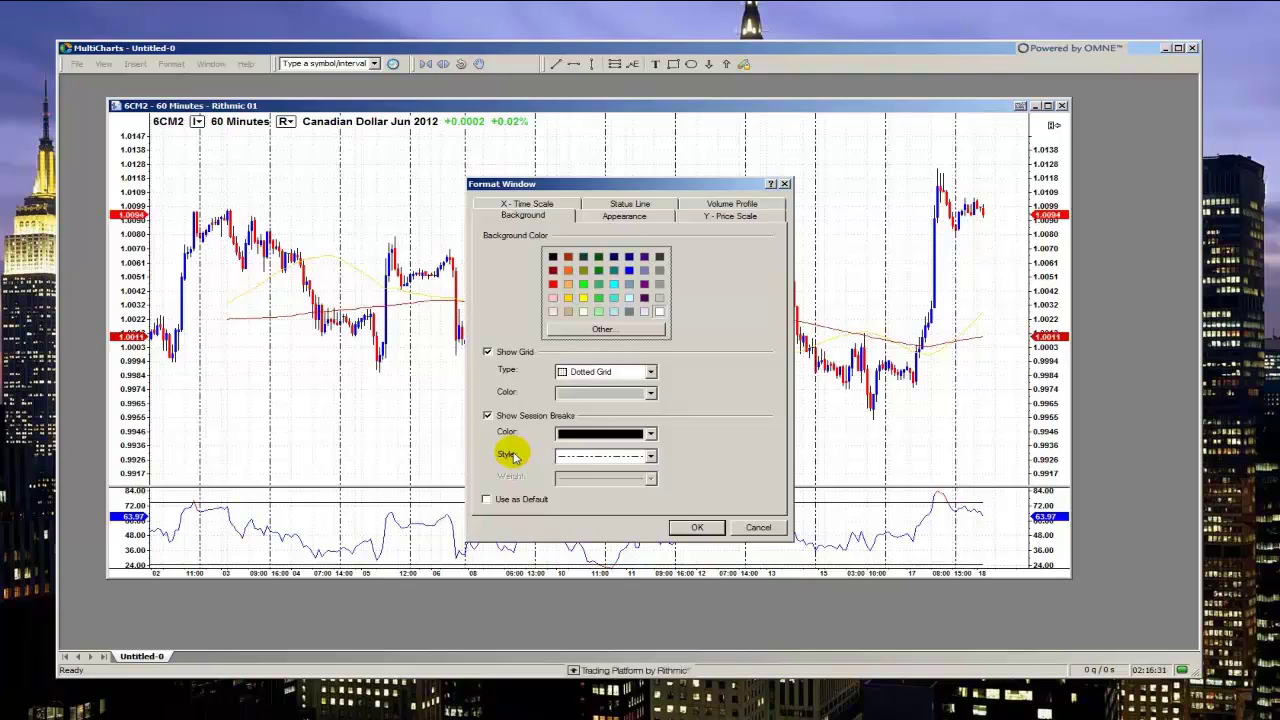
pyautogui.click(486, 500)
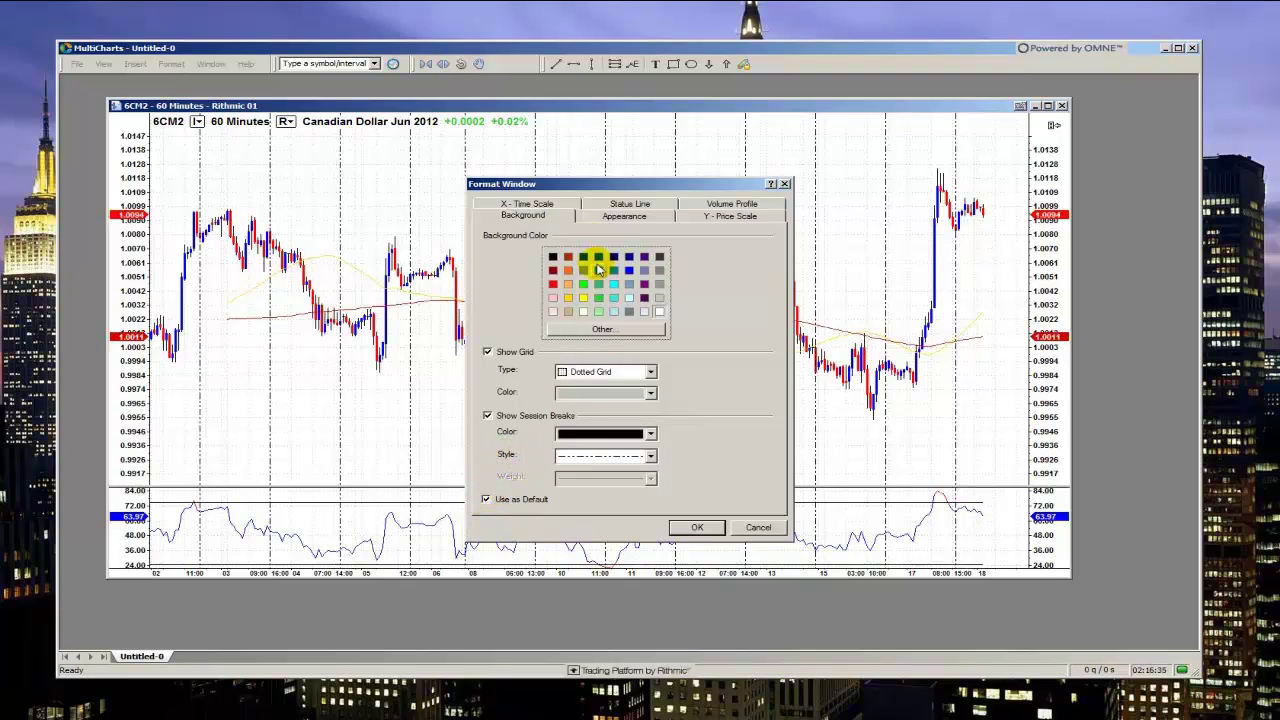
pyautogui.moveTo(600, 190); pyautogui.dragTo(408, 220)
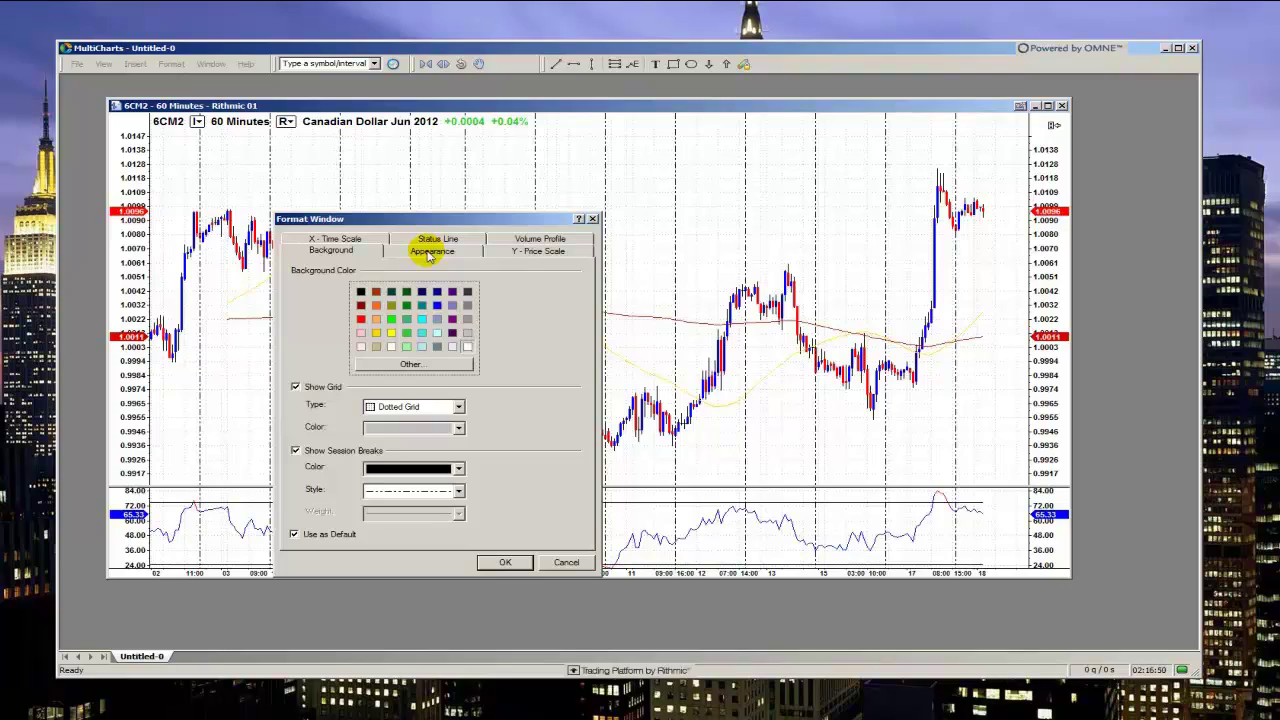
# On the Appearance tab, test subchart dividers, title bar and scroll bar, keeping dividers and title bar on, scroll bar off.
pyautogui.click(428, 251)
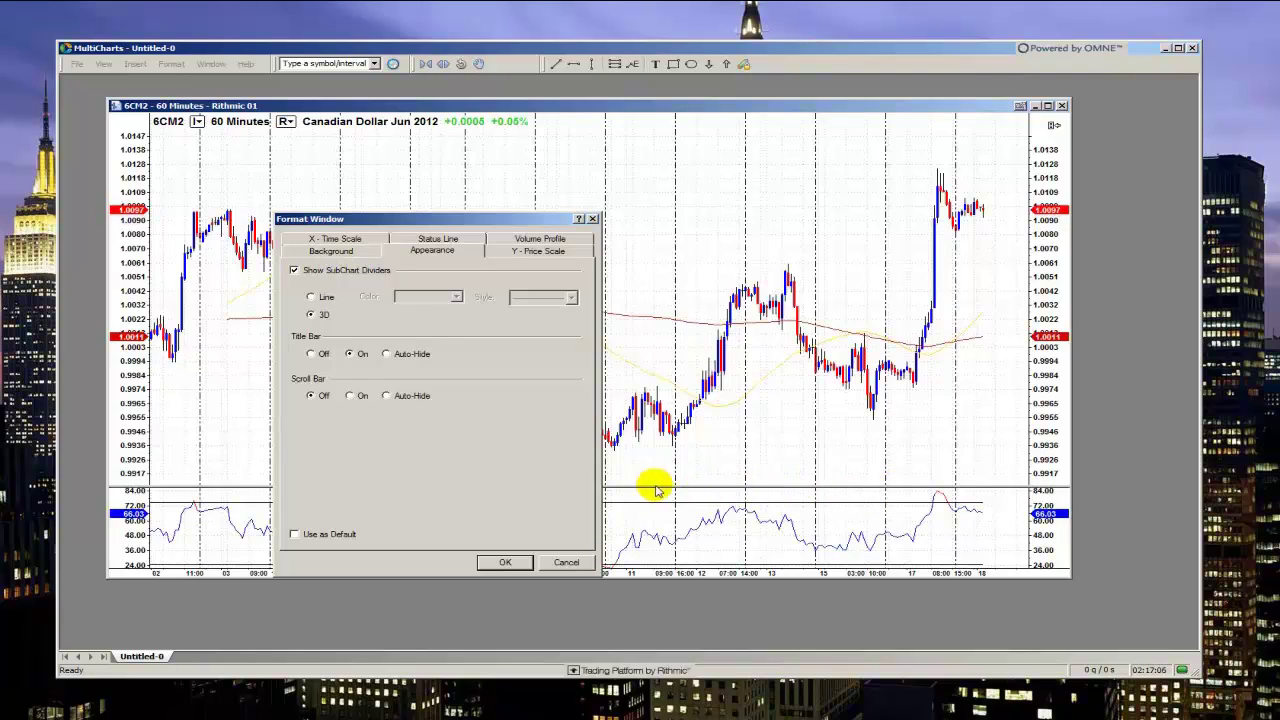
pyautogui.click(295, 270)
pyautogui.click(295, 270)
pyautogui.click(303, 273)
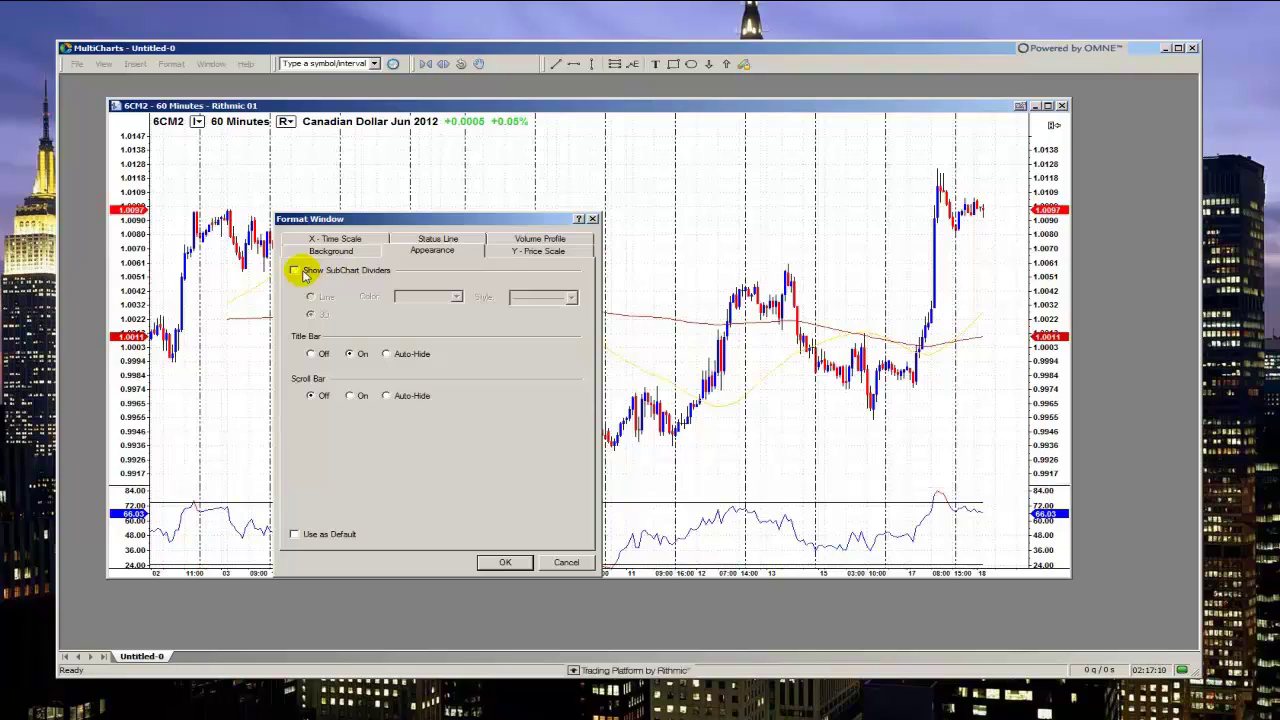
pyautogui.click(303, 273)
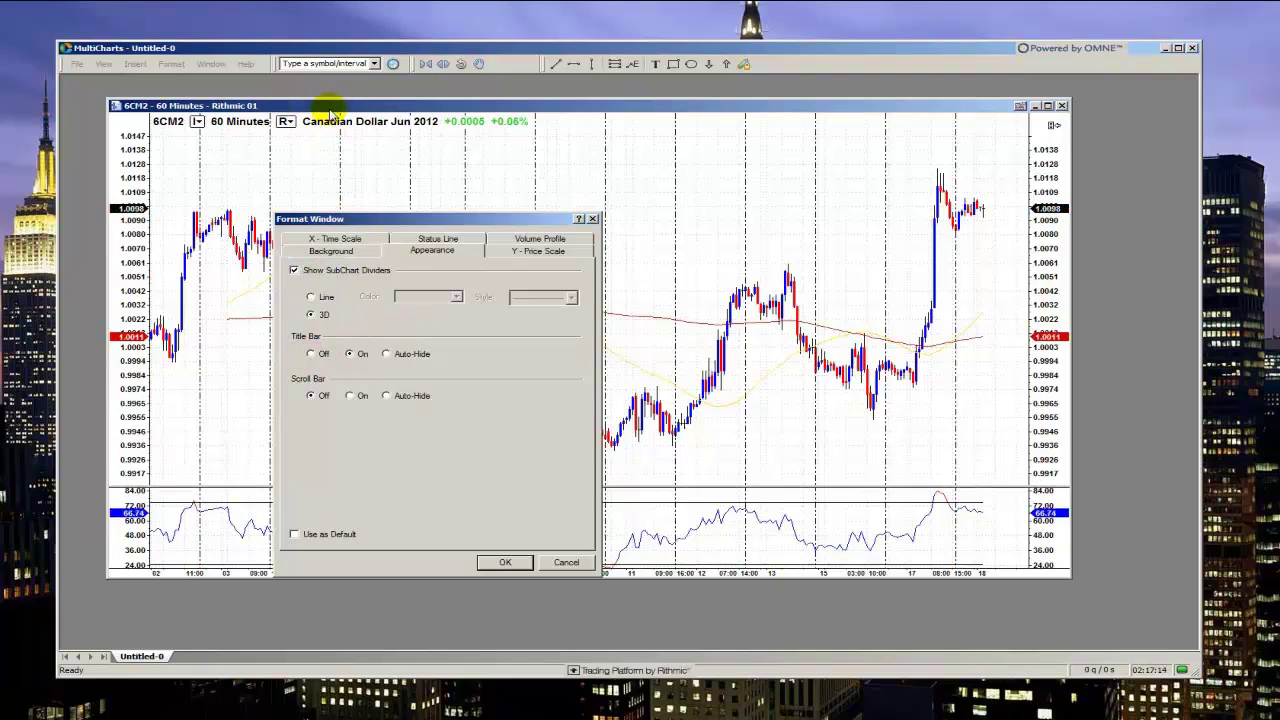
pyautogui.click(311, 354)
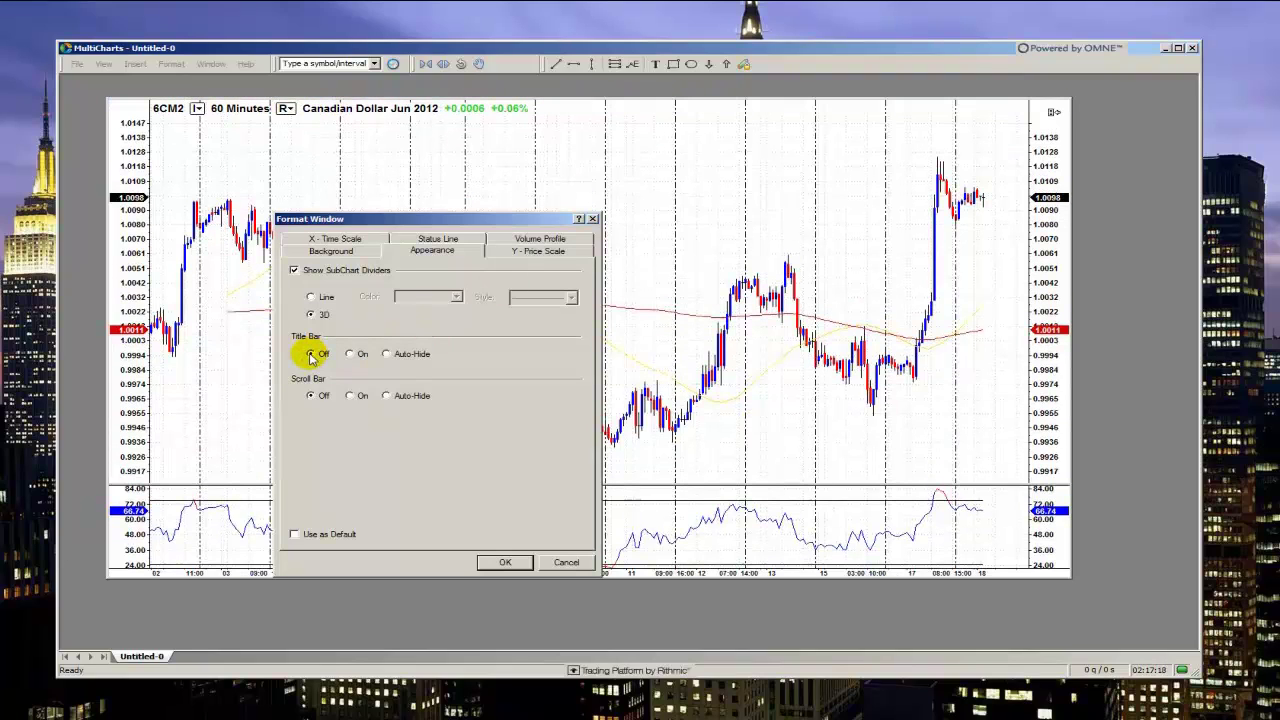
pyautogui.click(350, 354)
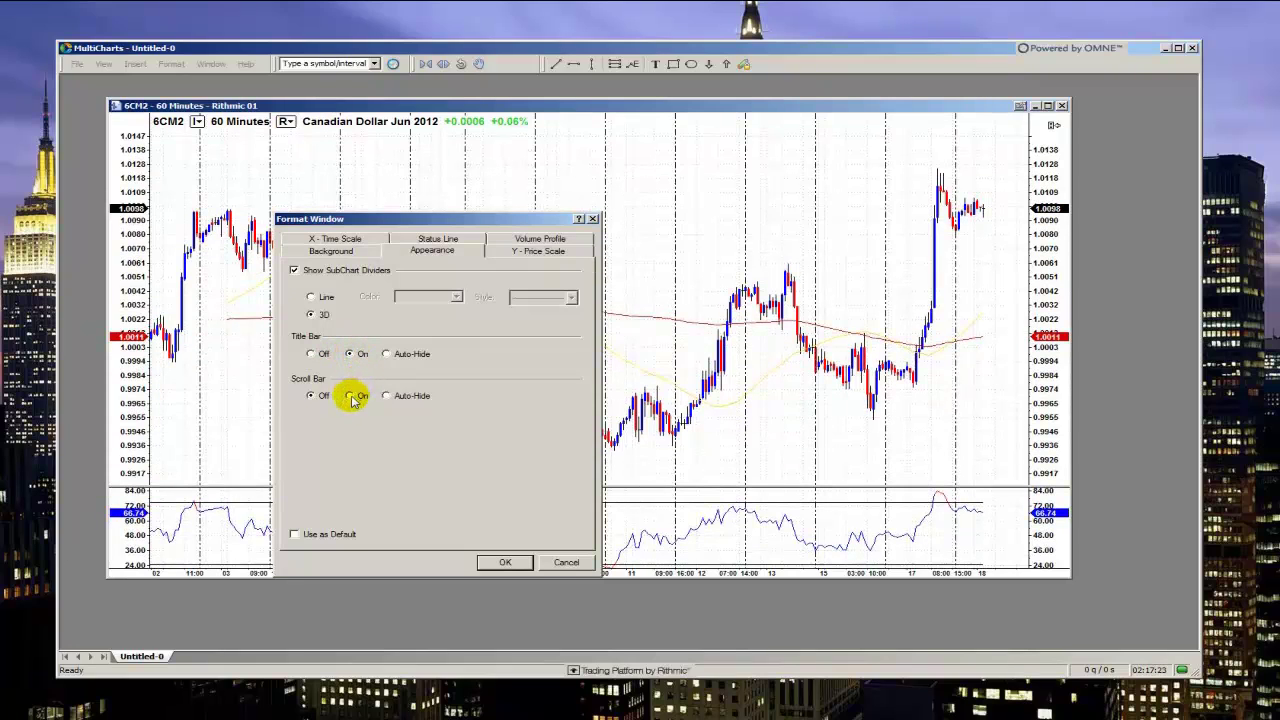
pyautogui.click(350, 396)
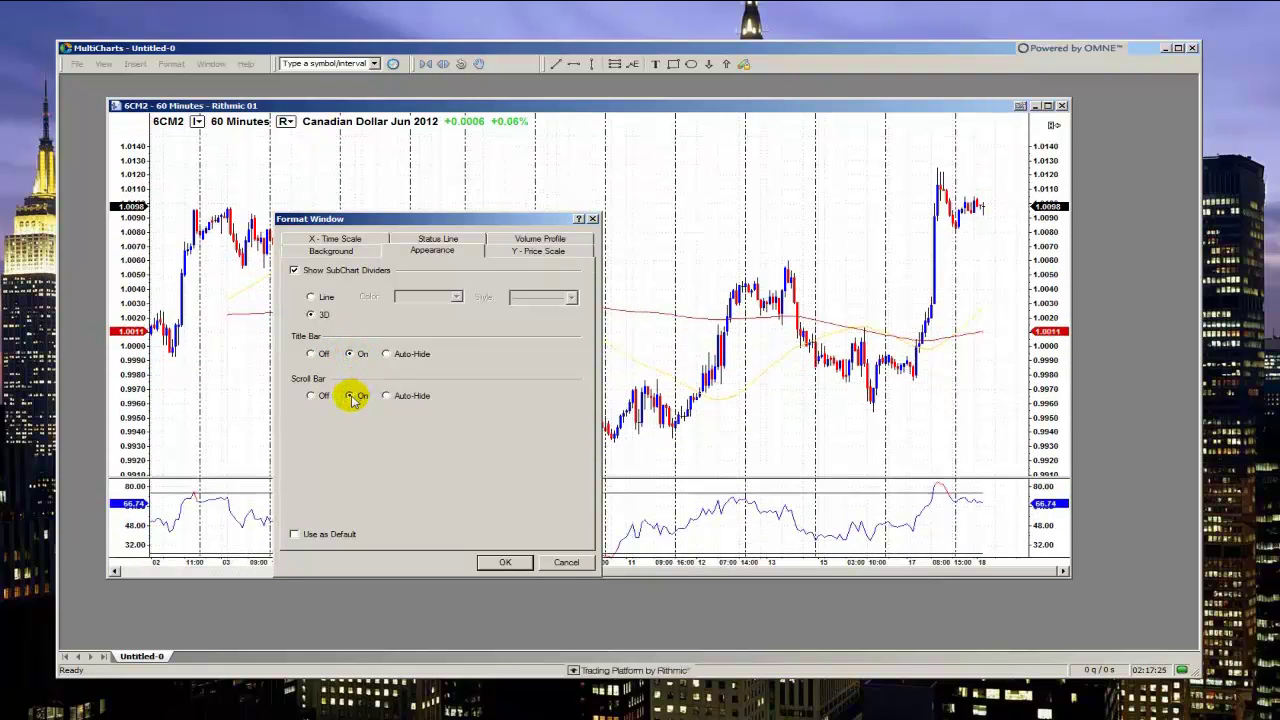
pyautogui.click(311, 396)
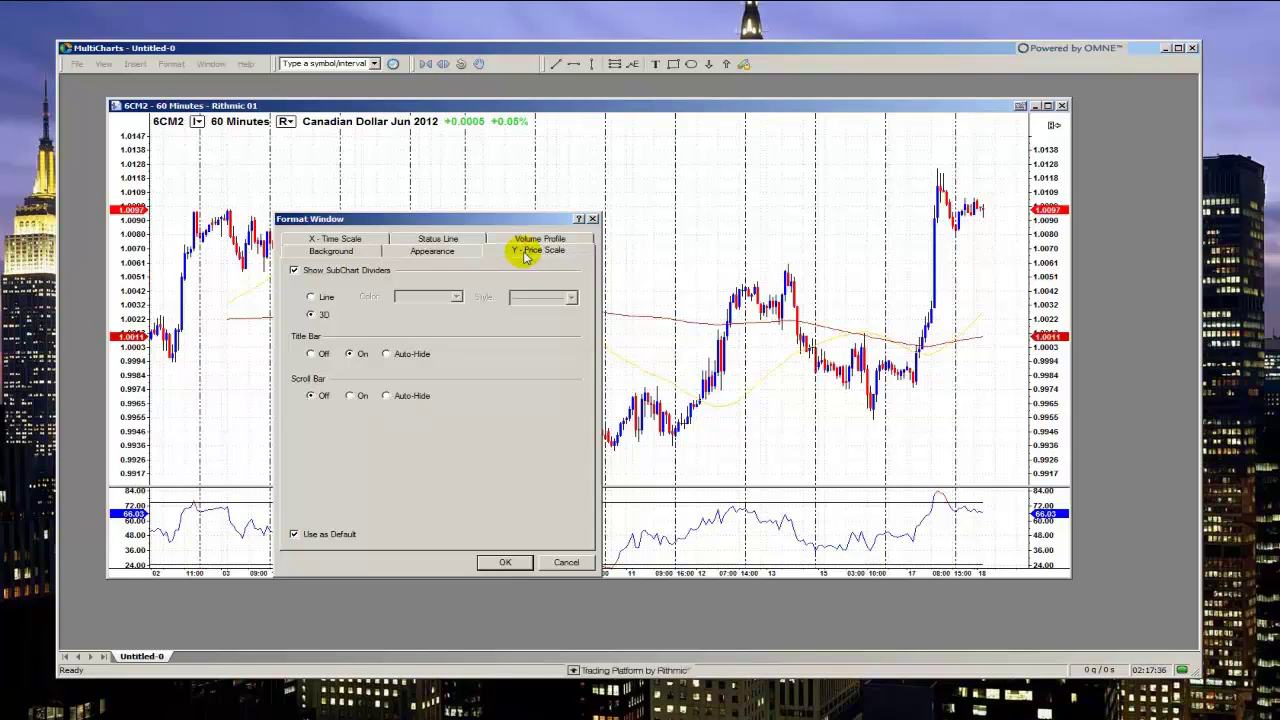
# On the Y - Price Scale tab, toggle the left and right price scales, ending with both shown.
pyautogui.click(525, 255)
pyautogui.moveTo(520, 225); pyautogui.dragTo(676, 240)
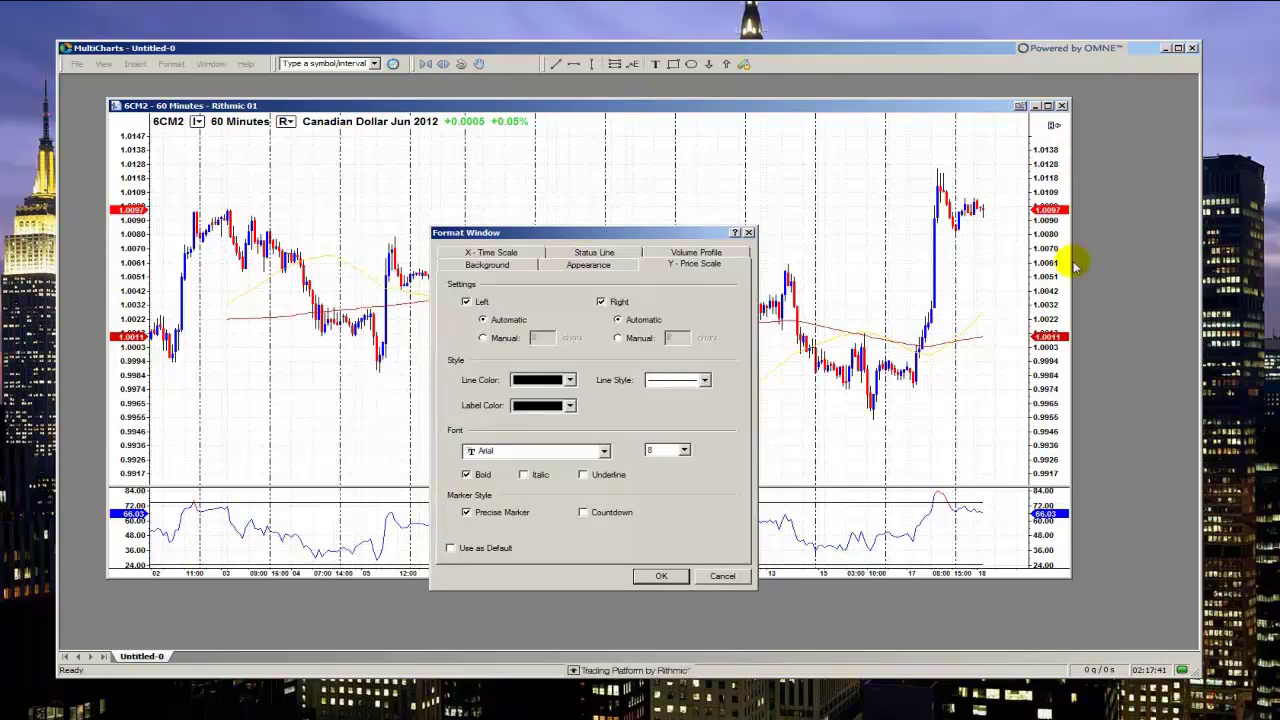
pyautogui.click(466, 302)
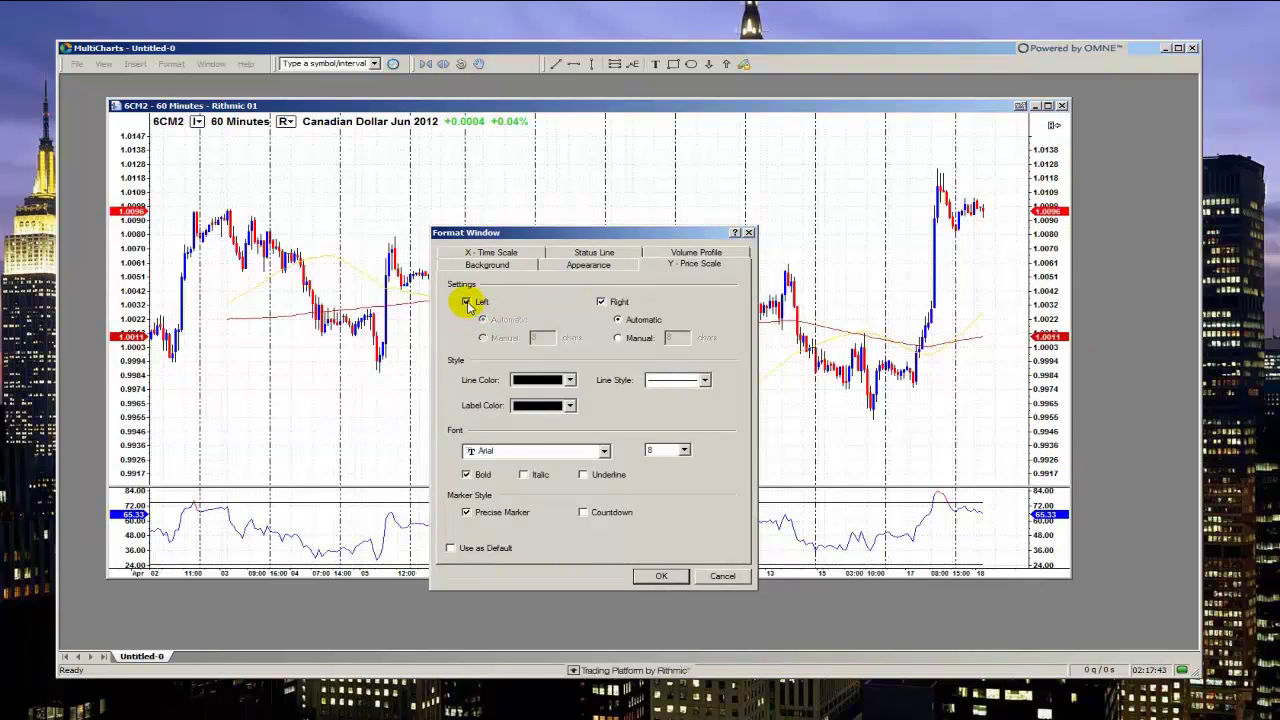
pyautogui.click(602, 302)
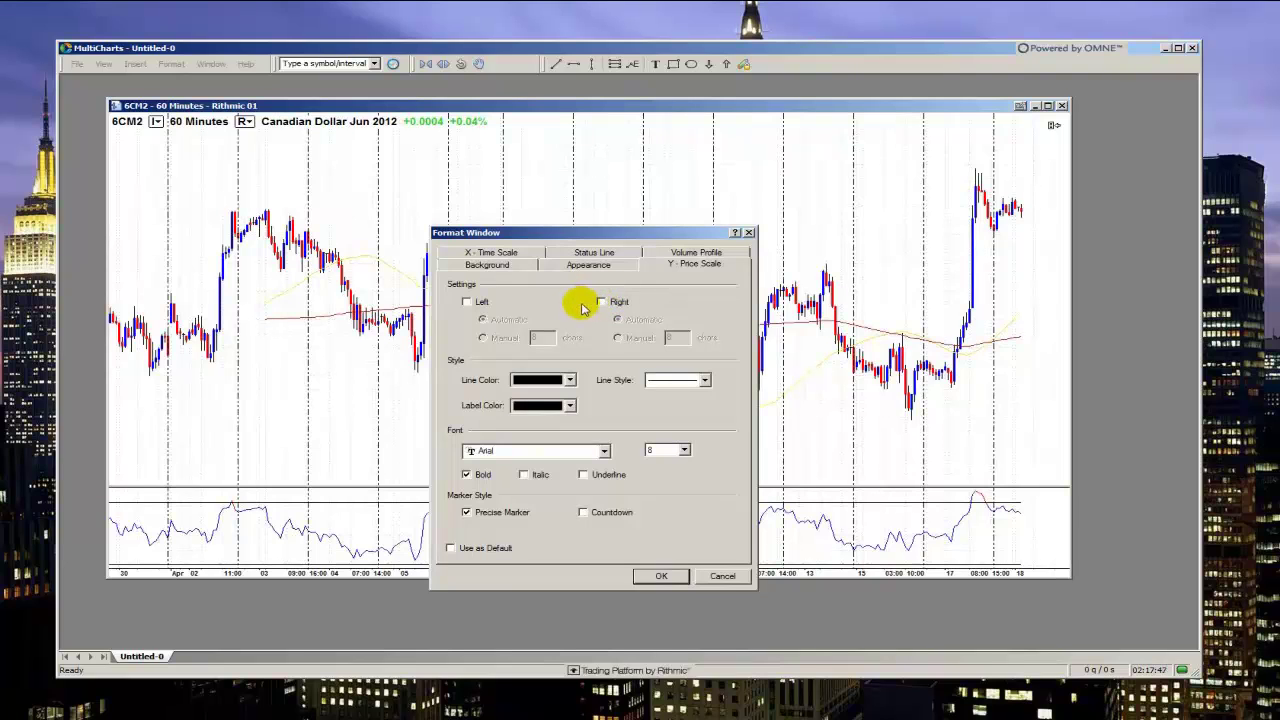
pyautogui.click(602, 302)
pyautogui.click(602, 302)
pyautogui.click(466, 302)
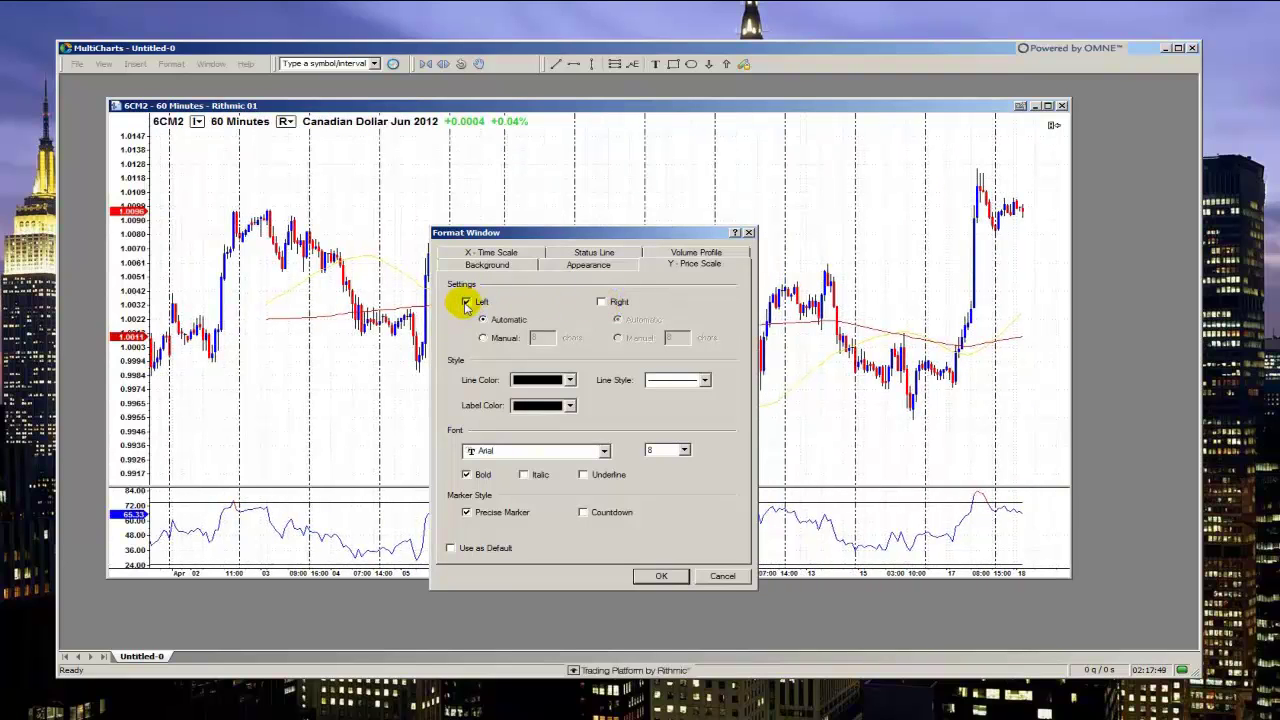
pyautogui.click(602, 302)
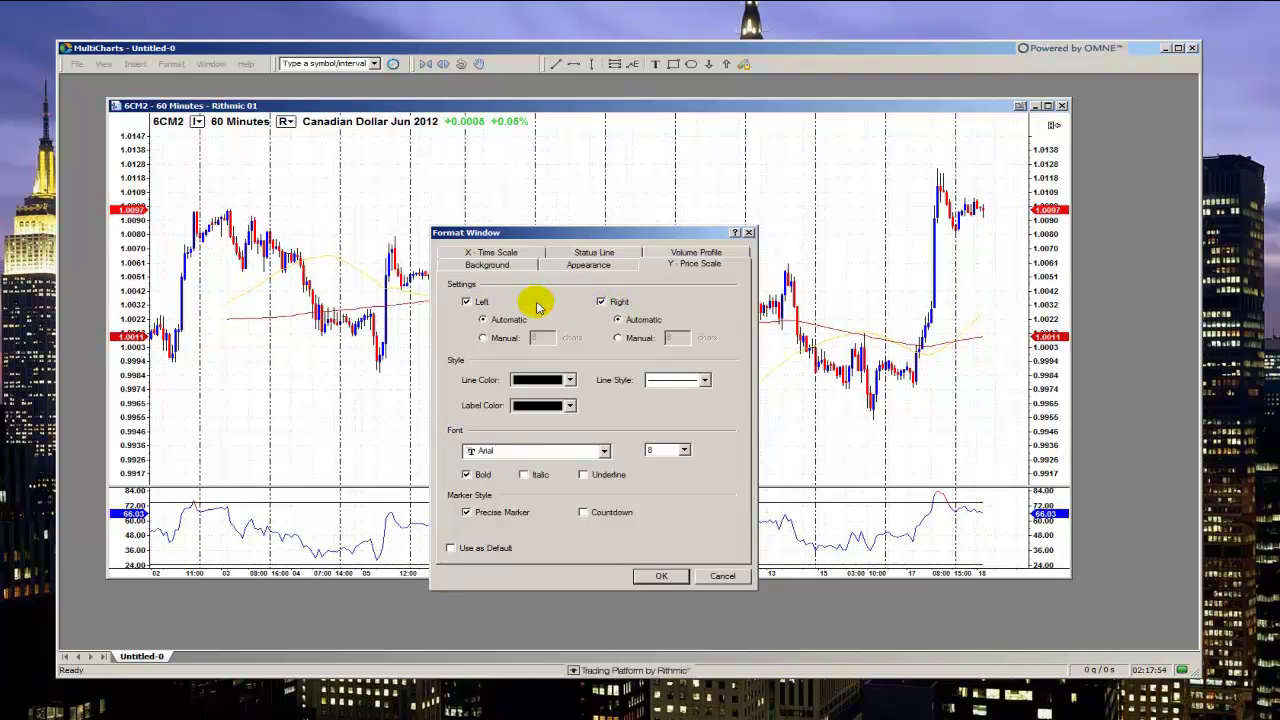
# Set the left price scale width to Manual at 16 chars.
pyautogui.click(484, 338)
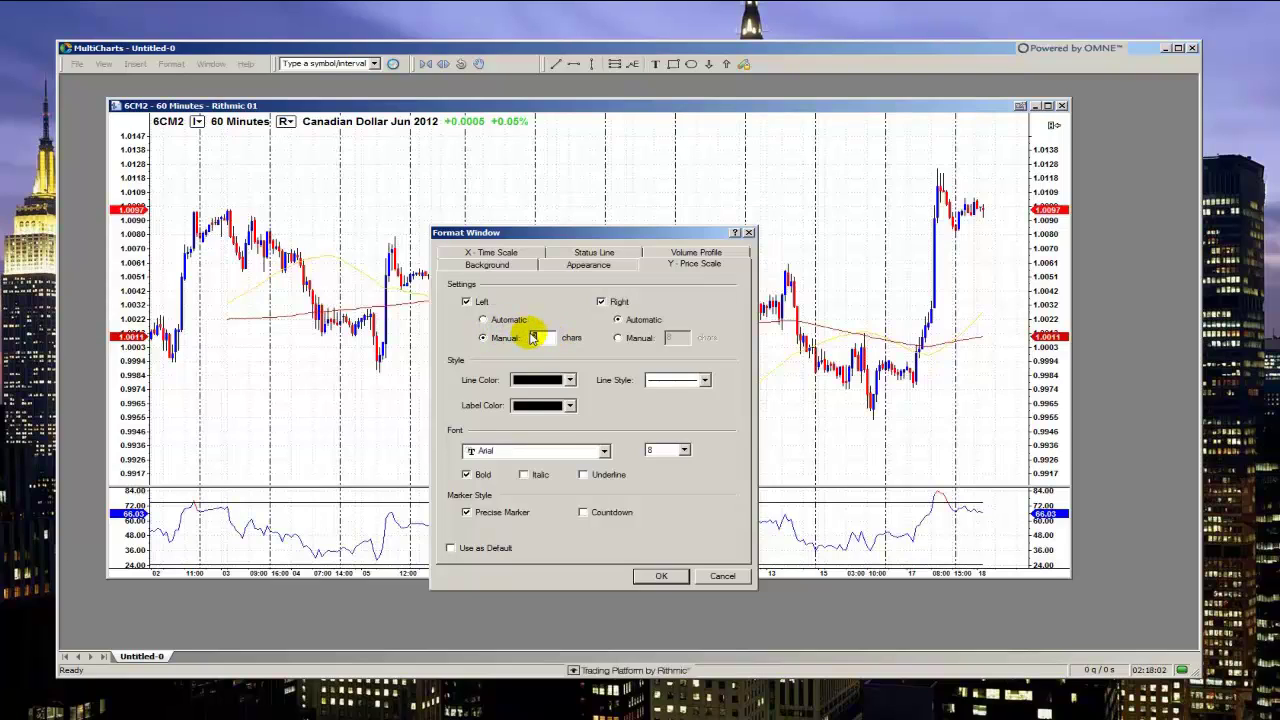
pyautogui.doubleClick(533, 338)
pyautogui.write('16')
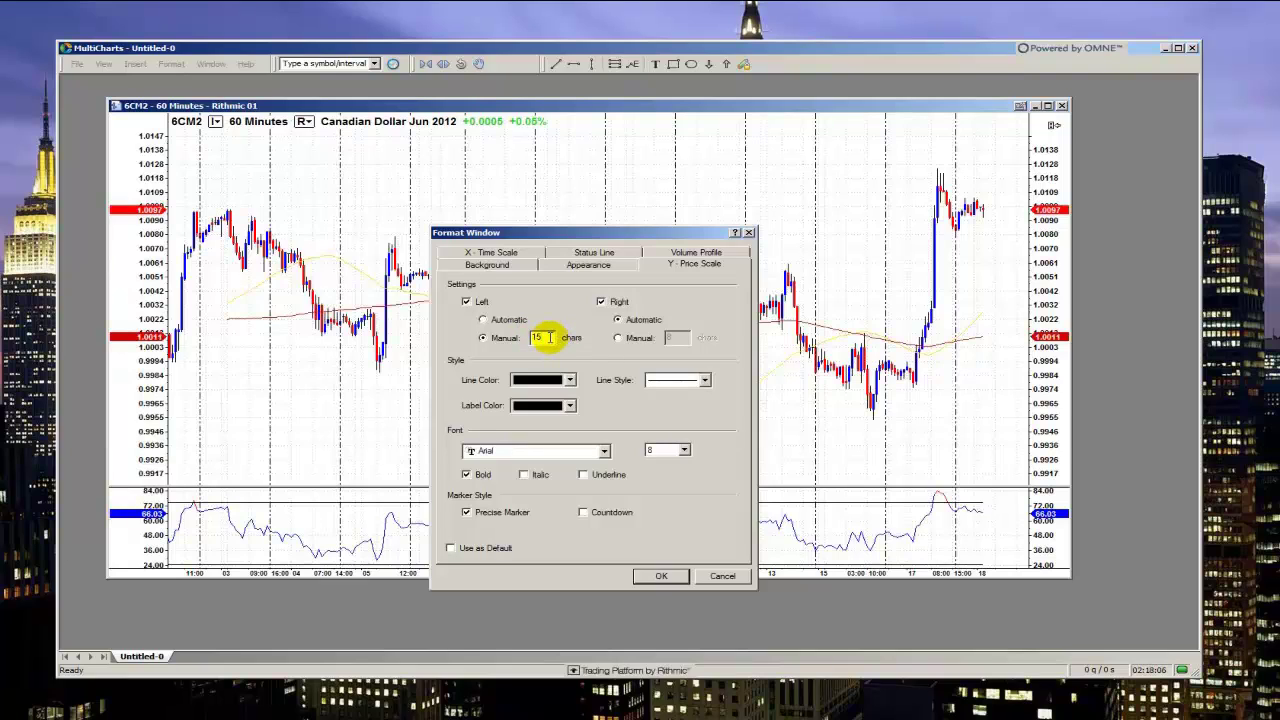
# Return the left scale to automatic width and try a red scale line before reverting to black.
pyautogui.click(484, 320)
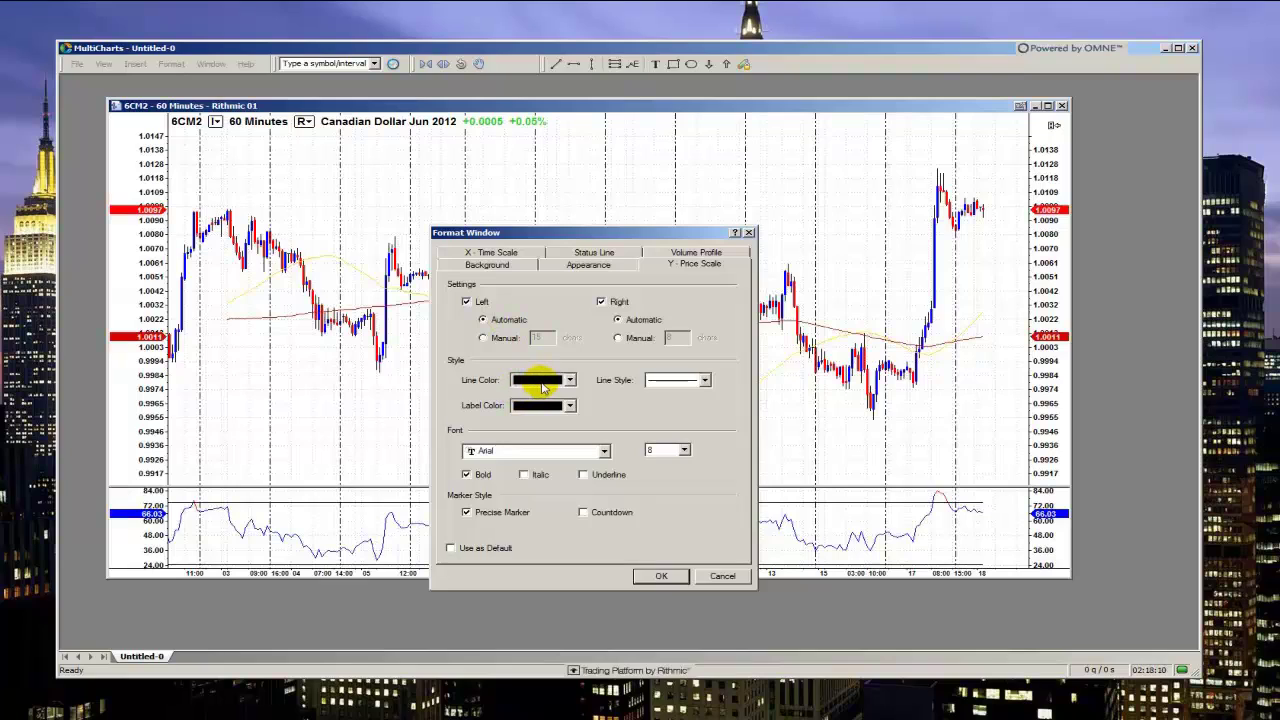
pyautogui.click(543, 387)
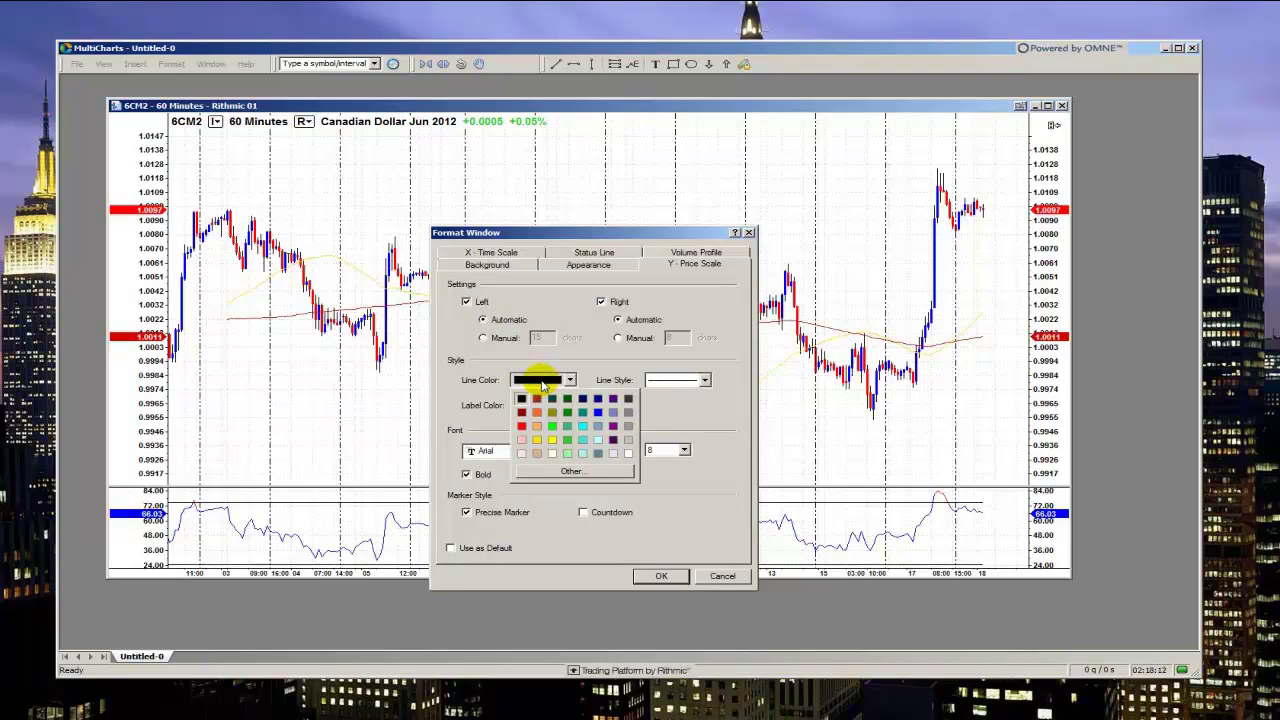
pyautogui.click(521, 426)
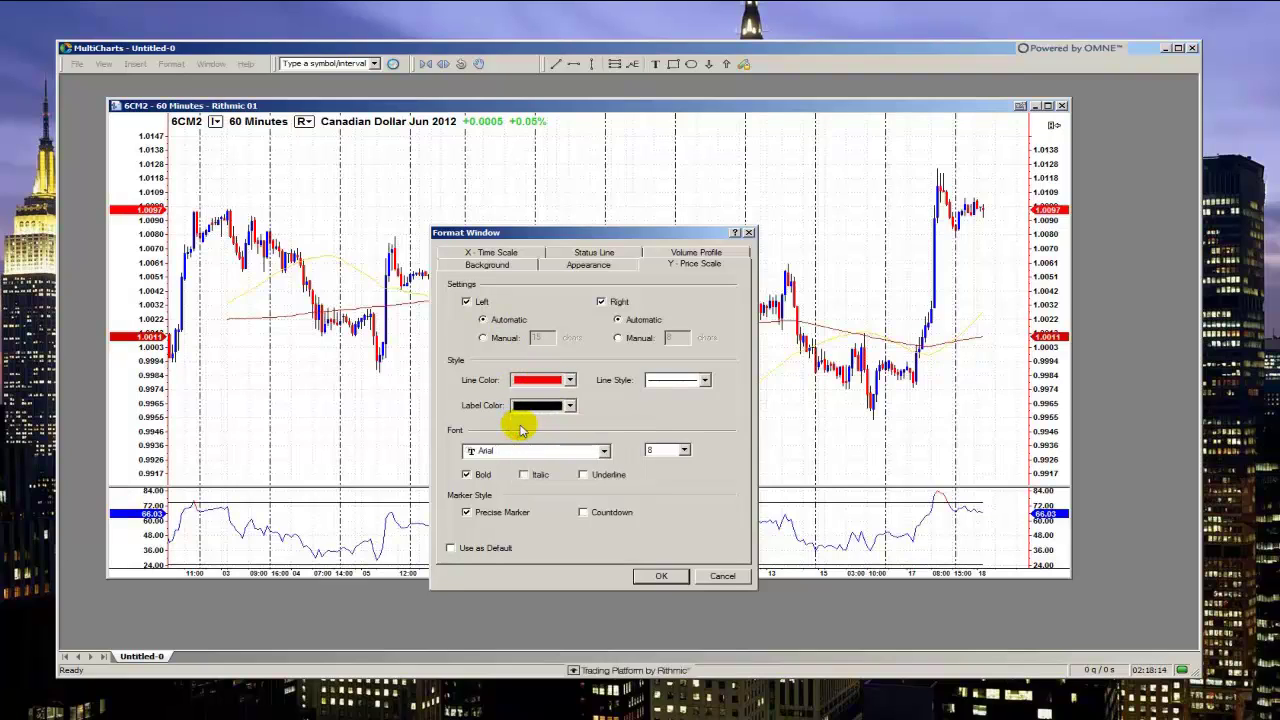
pyautogui.click(543, 379)
pyautogui.click(522, 398)
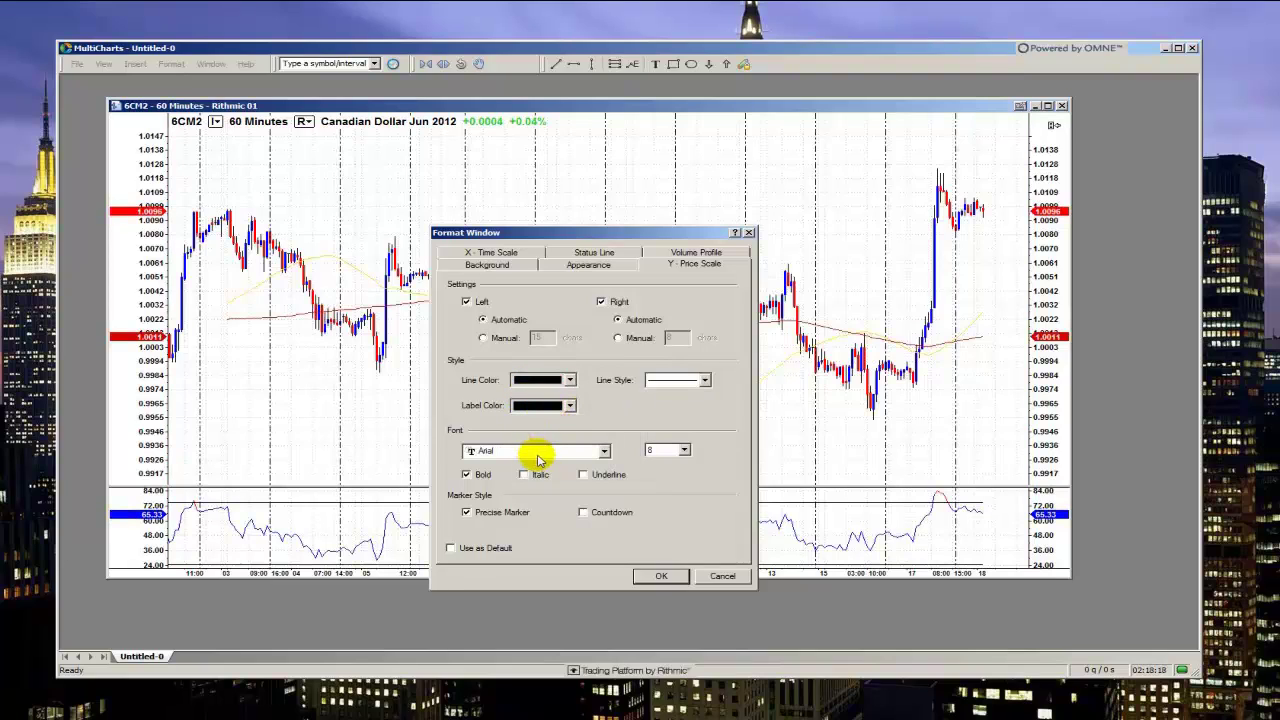
# Try price-scale label size 12, then set it back to 8.
pyautogui.click(657, 449)
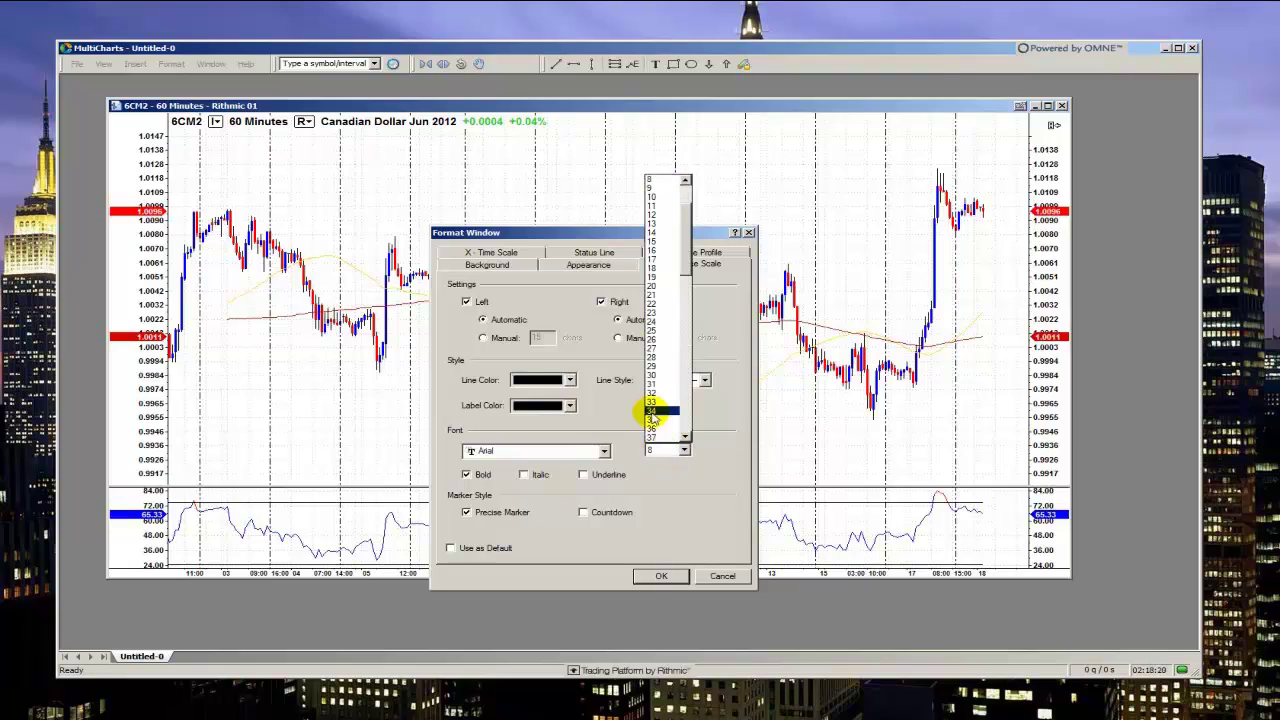
pyautogui.click(660, 212)
pyautogui.click(660, 449)
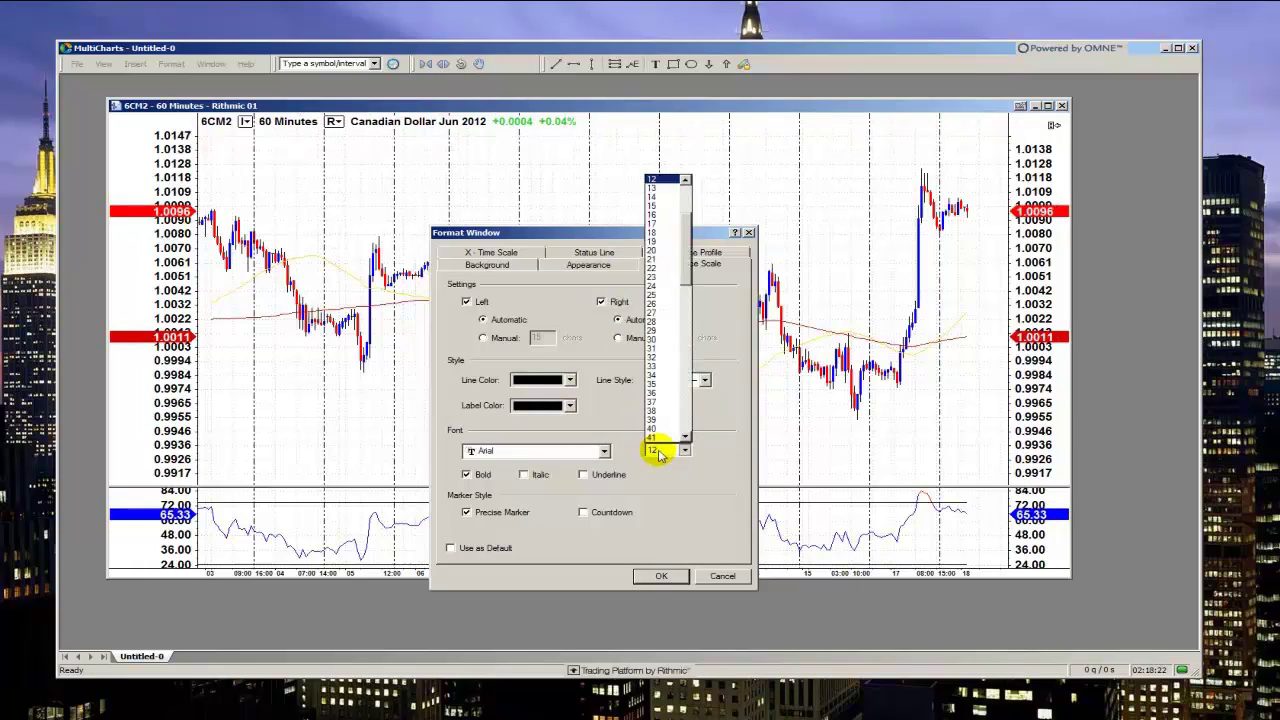
pyautogui.click(662, 190)
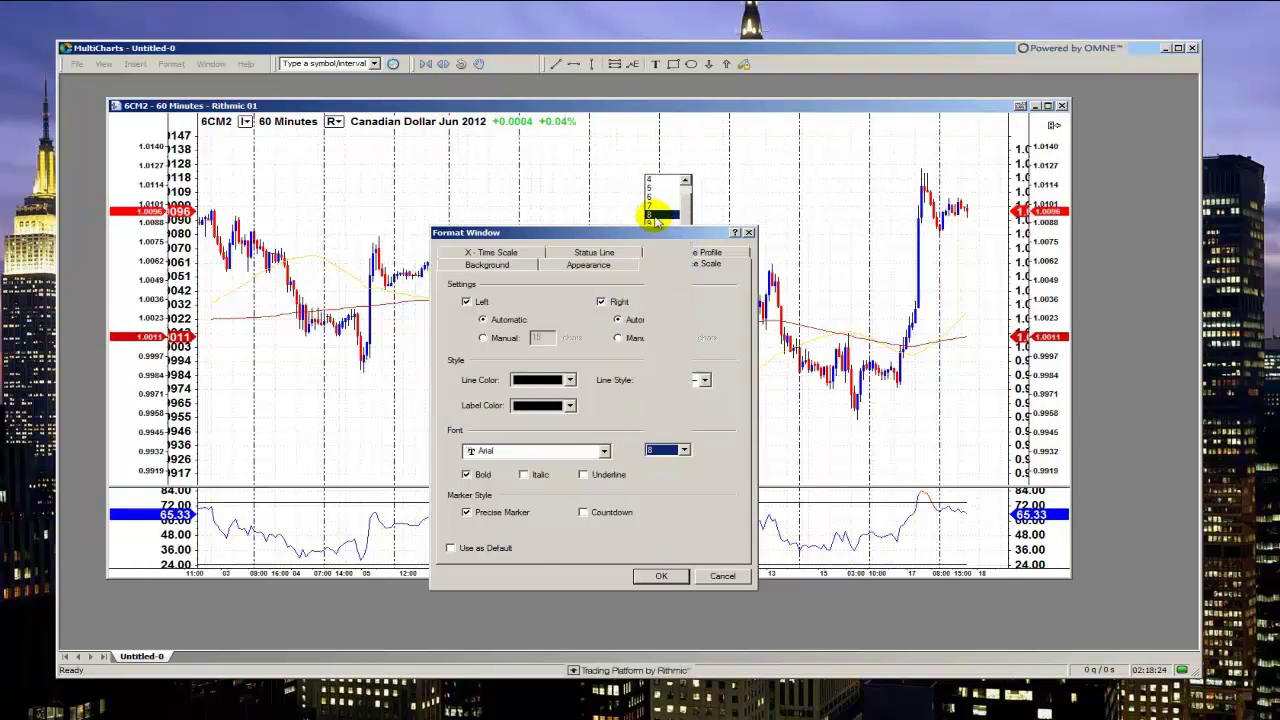
# Keep Precise Marker on, turn Countdown off, and mark the price-scale settings as default.
pyautogui.click(466, 514)
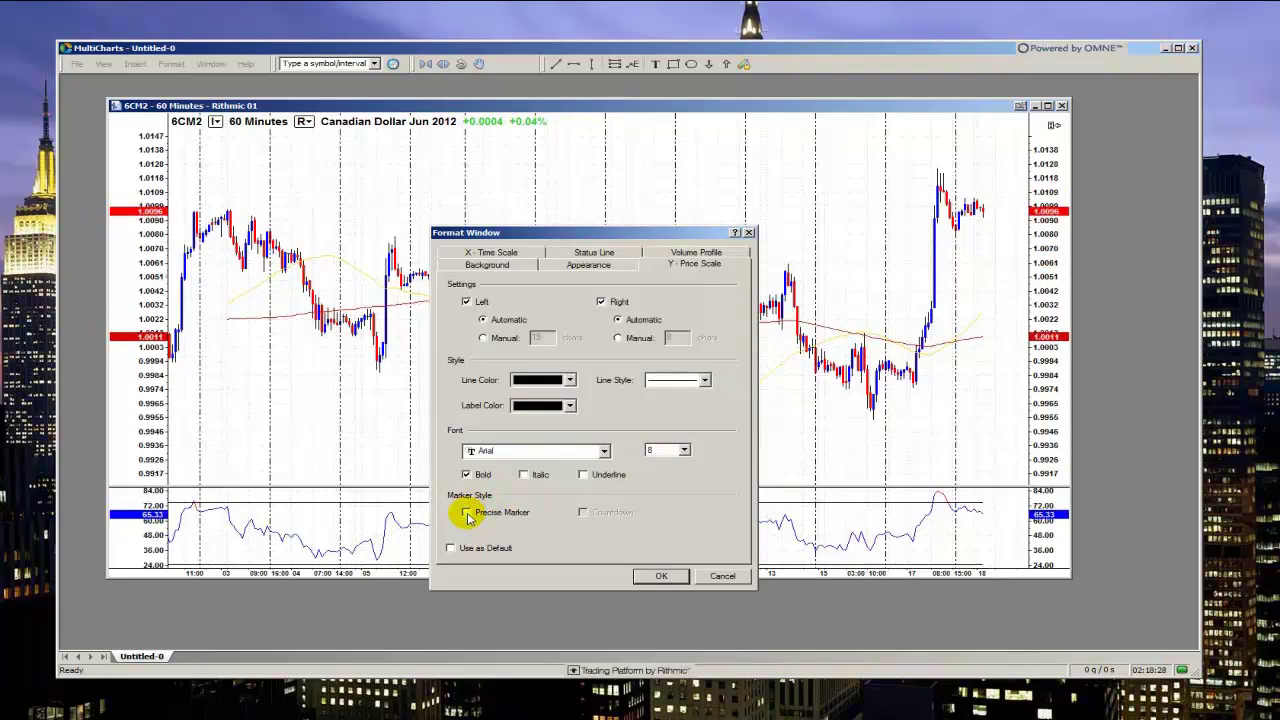
pyautogui.click(466, 514)
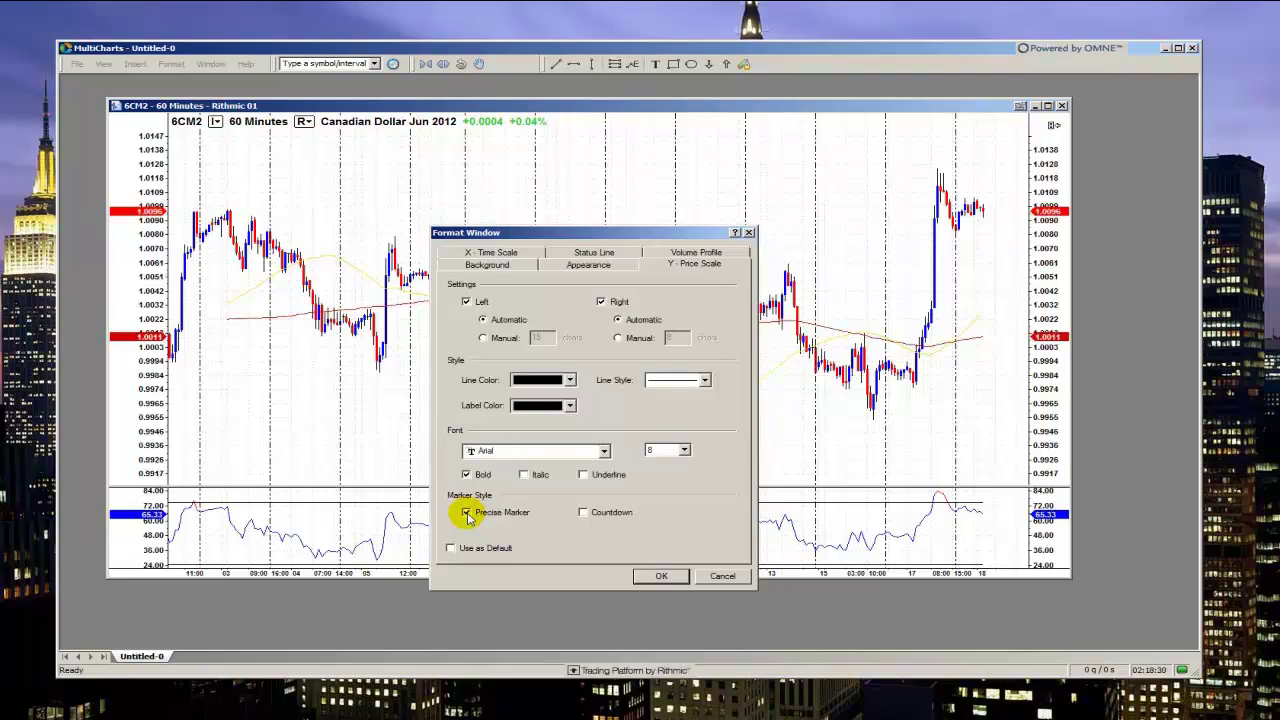
pyautogui.click(466, 514)
pyautogui.click(466, 514)
pyautogui.click(583, 513)
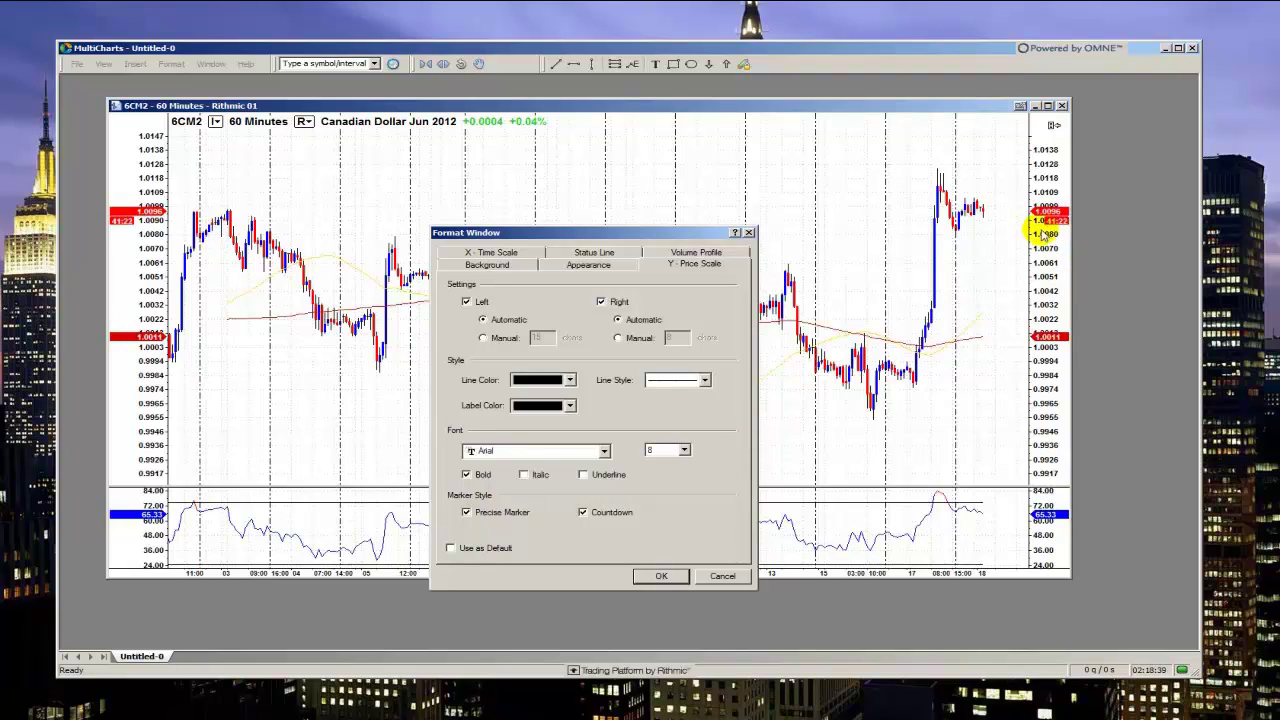
pyautogui.click(585, 516)
pyautogui.click(468, 552)
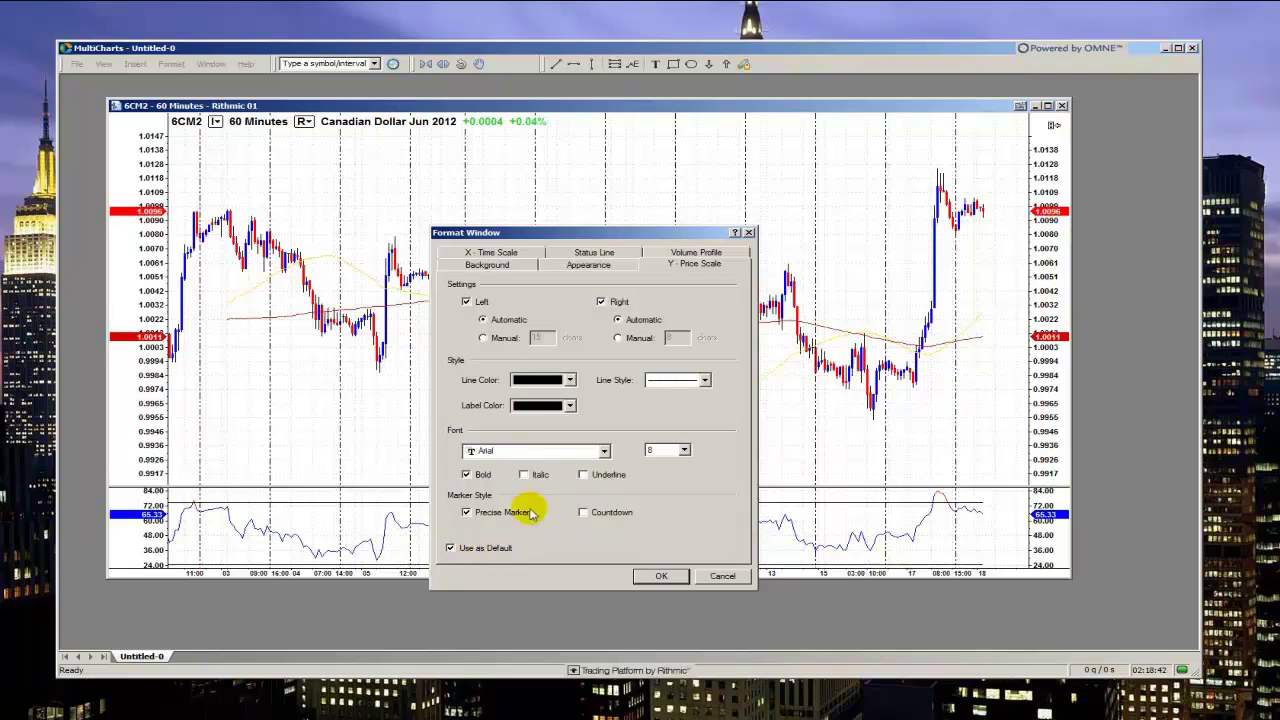
# Add a 50-pixel volume profile on the chart's right side, leaving the left side off.
pyautogui.click(686, 252)
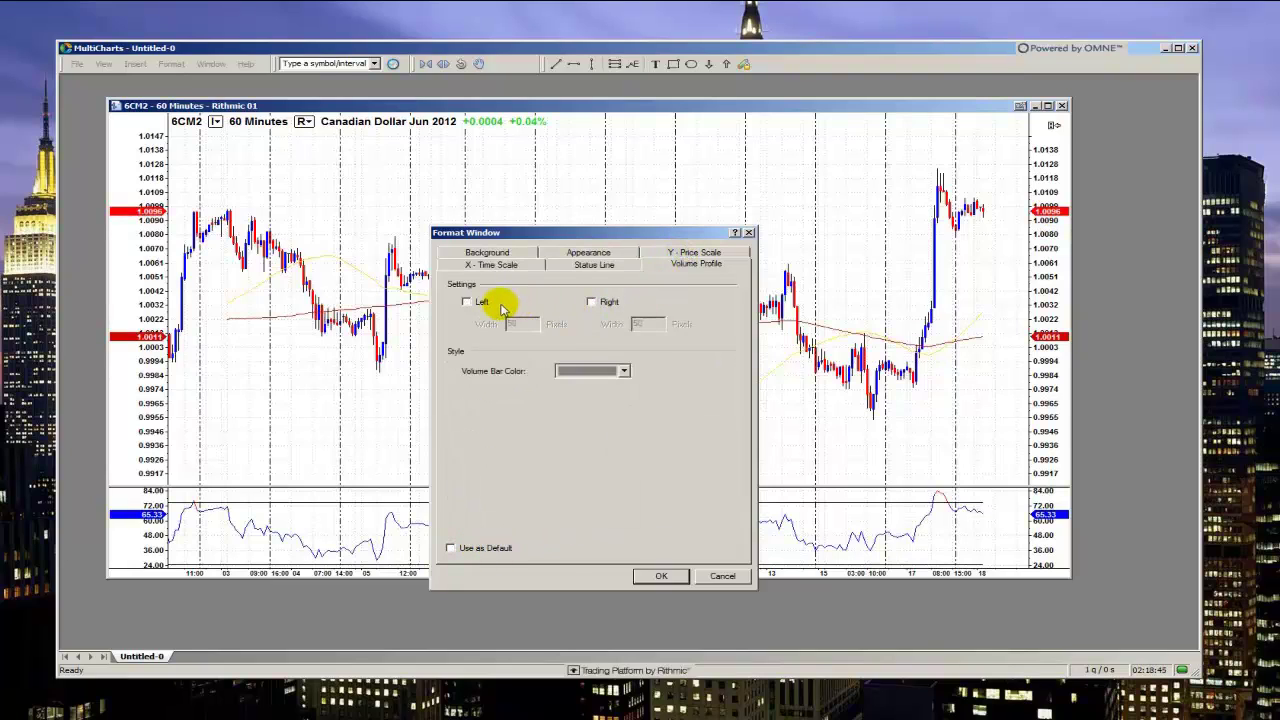
pyautogui.click(591, 301)
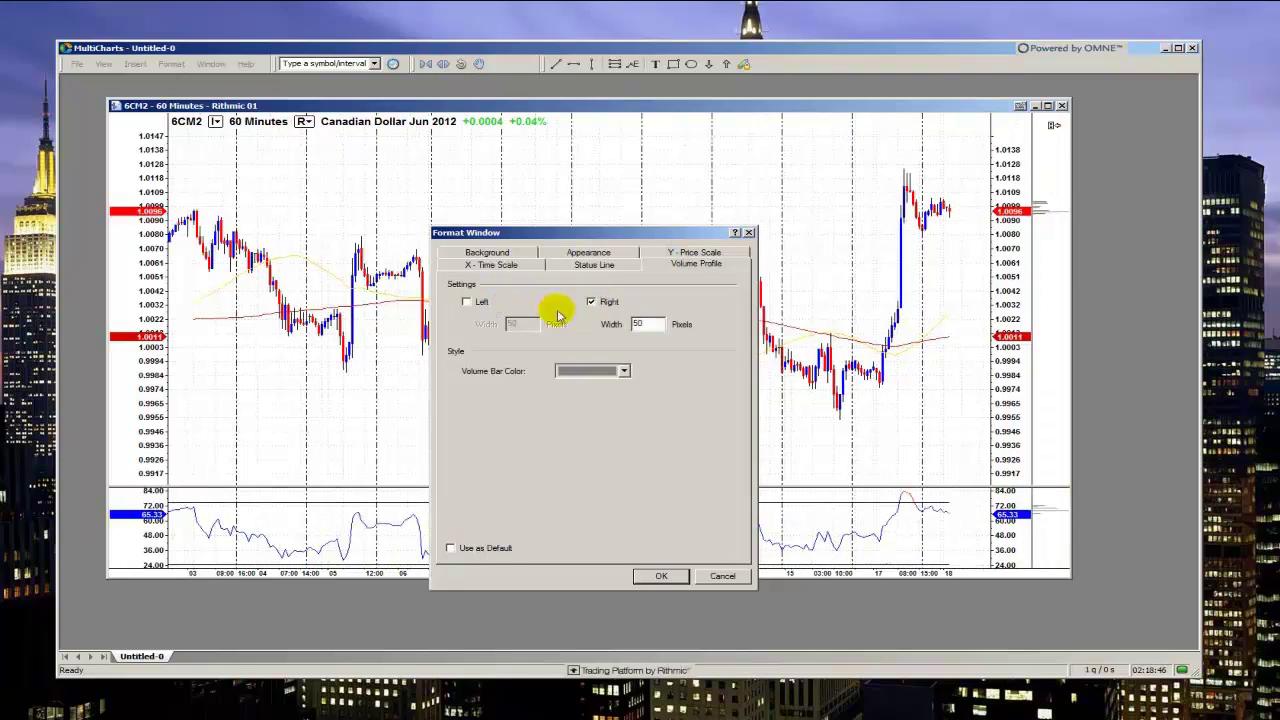
pyautogui.click(467, 302)
pyautogui.click(467, 302)
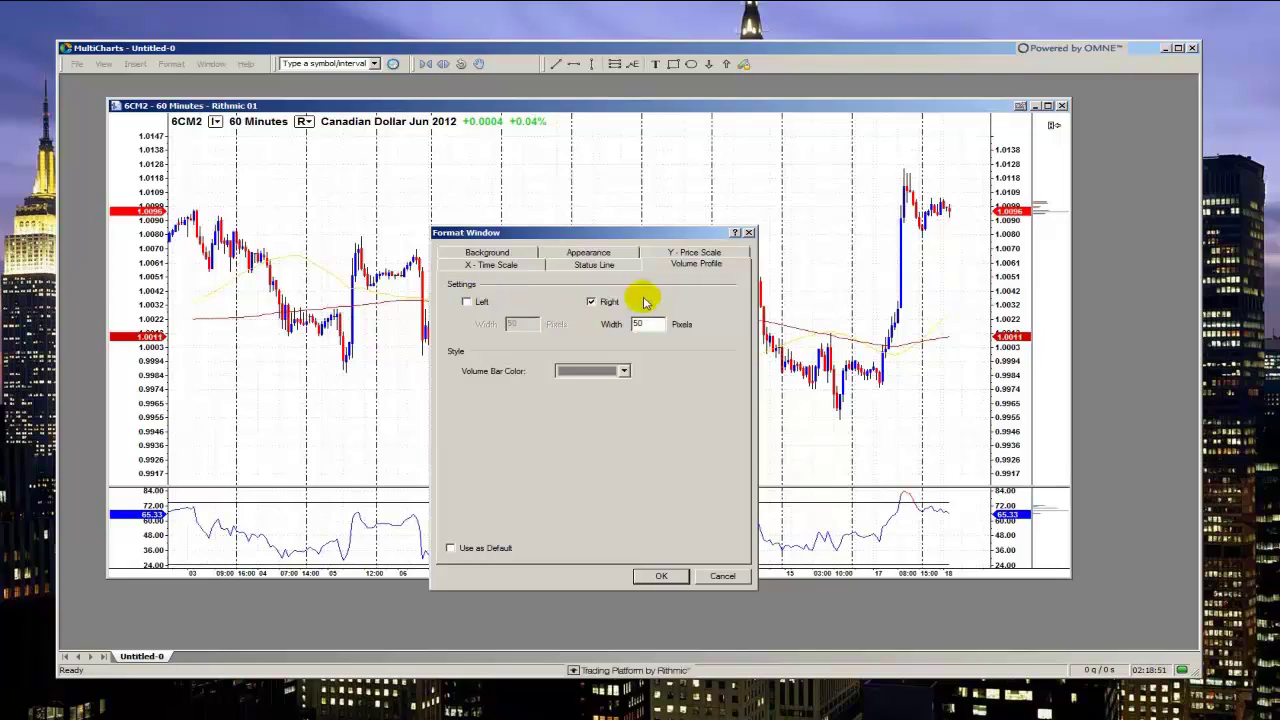
pyautogui.doubleClick(652, 323)
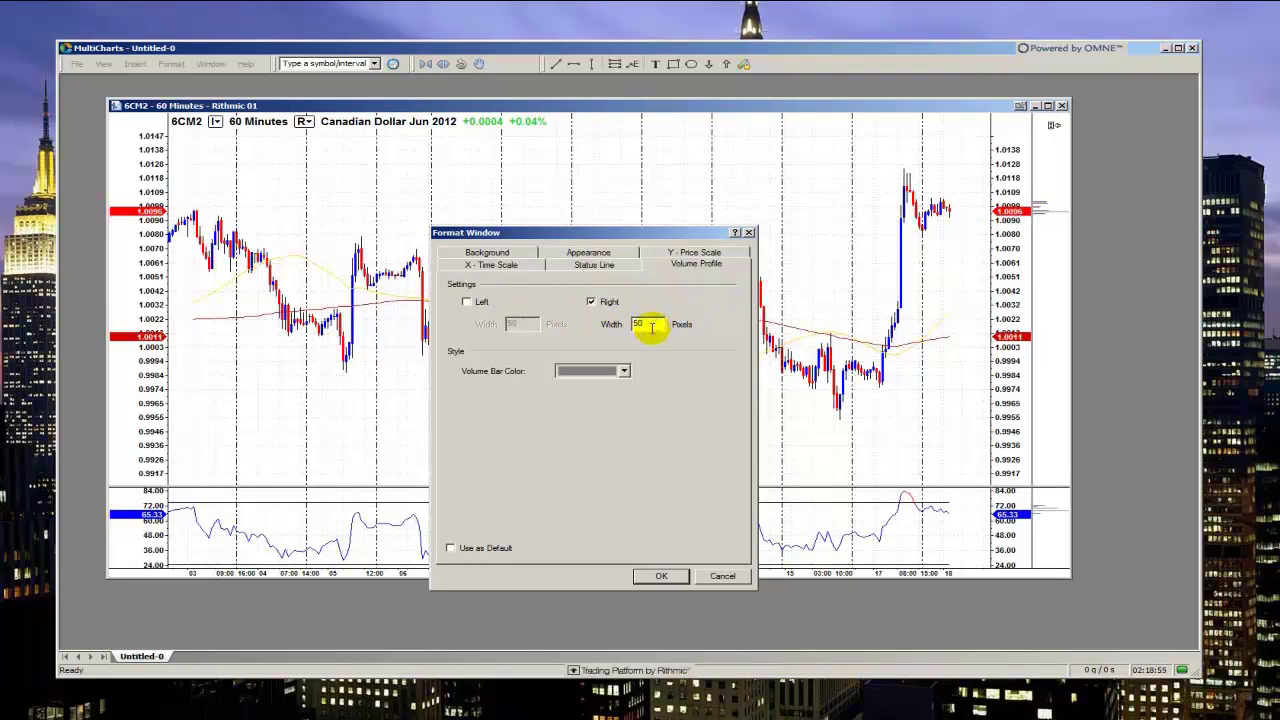
pyautogui.click(594, 265)
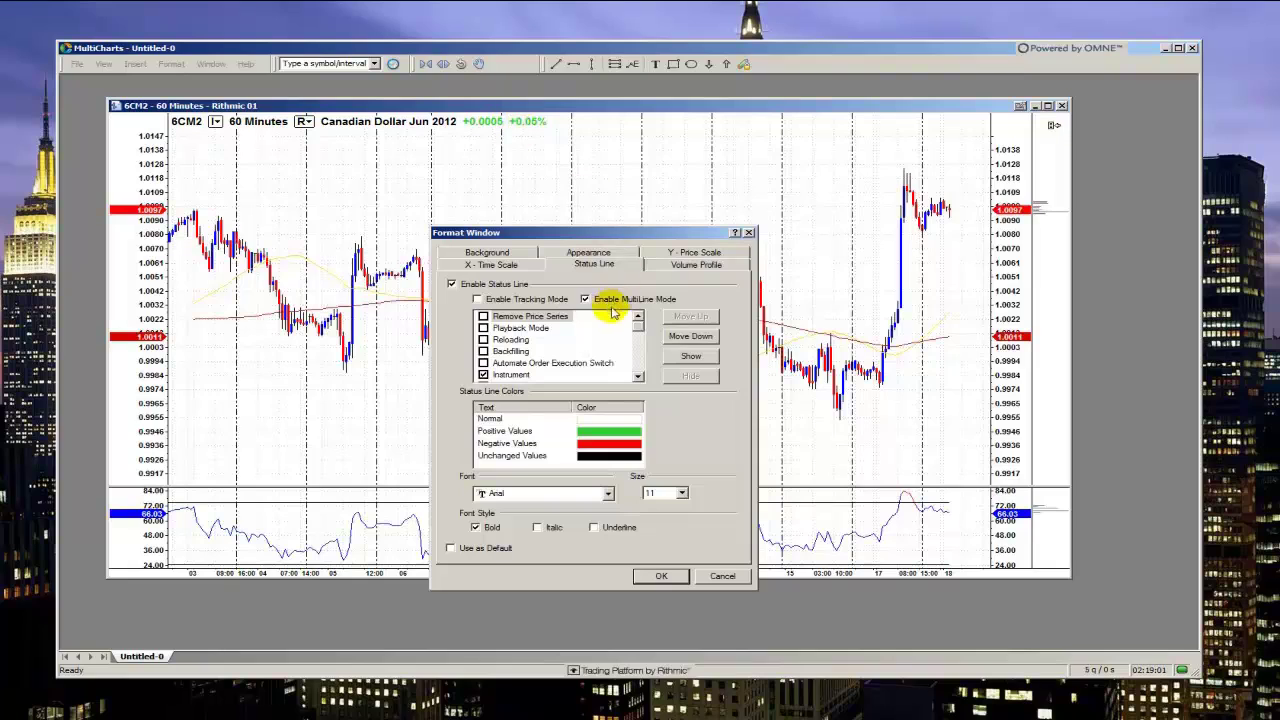
pyautogui.scroll(-1, 641, 330)
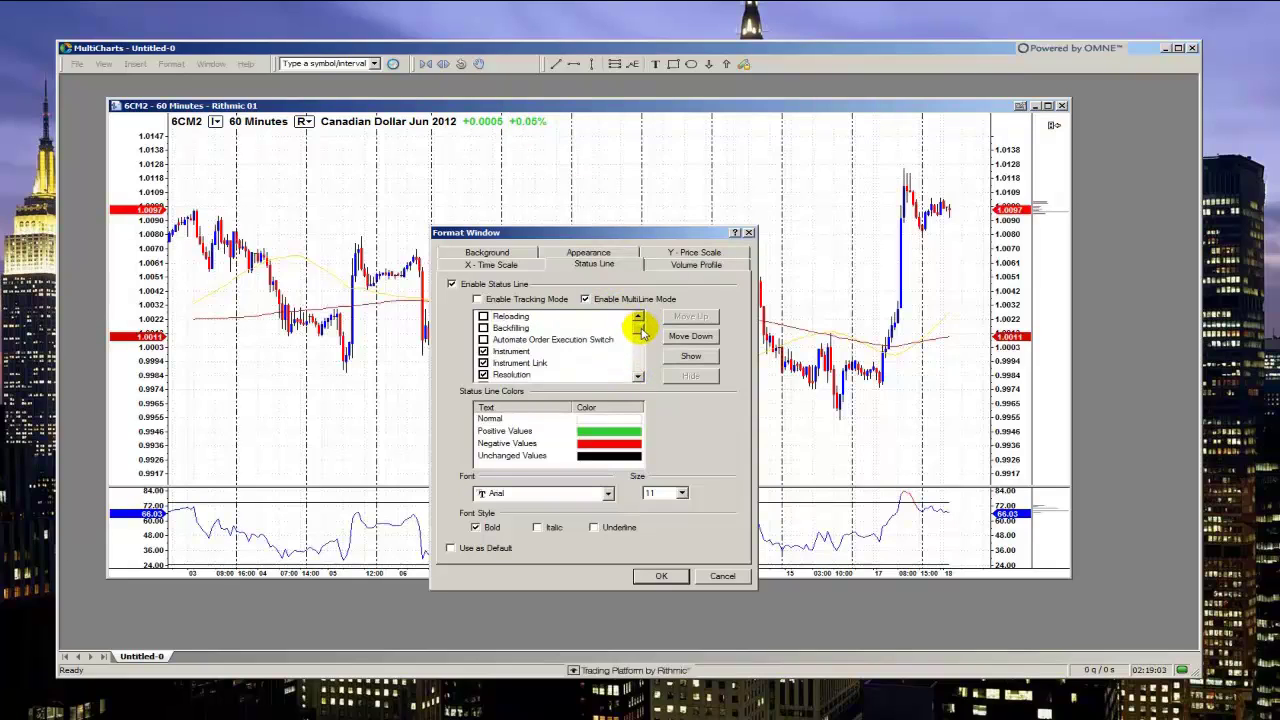
pyautogui.click(638, 377)
pyautogui.click(638, 377)
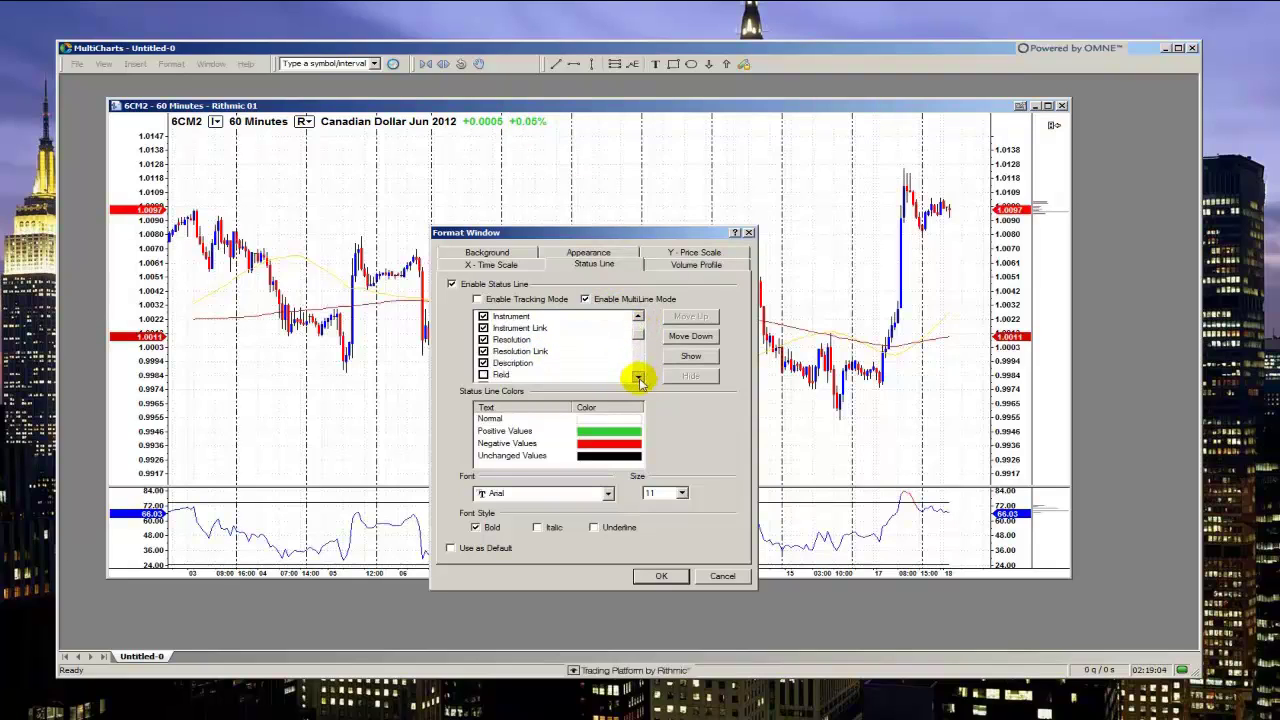
pyautogui.click(638, 377)
pyautogui.click(638, 377)
pyautogui.click(638, 377)
pyautogui.click(638, 377)
pyautogui.click(638, 377)
pyautogui.click(638, 377)
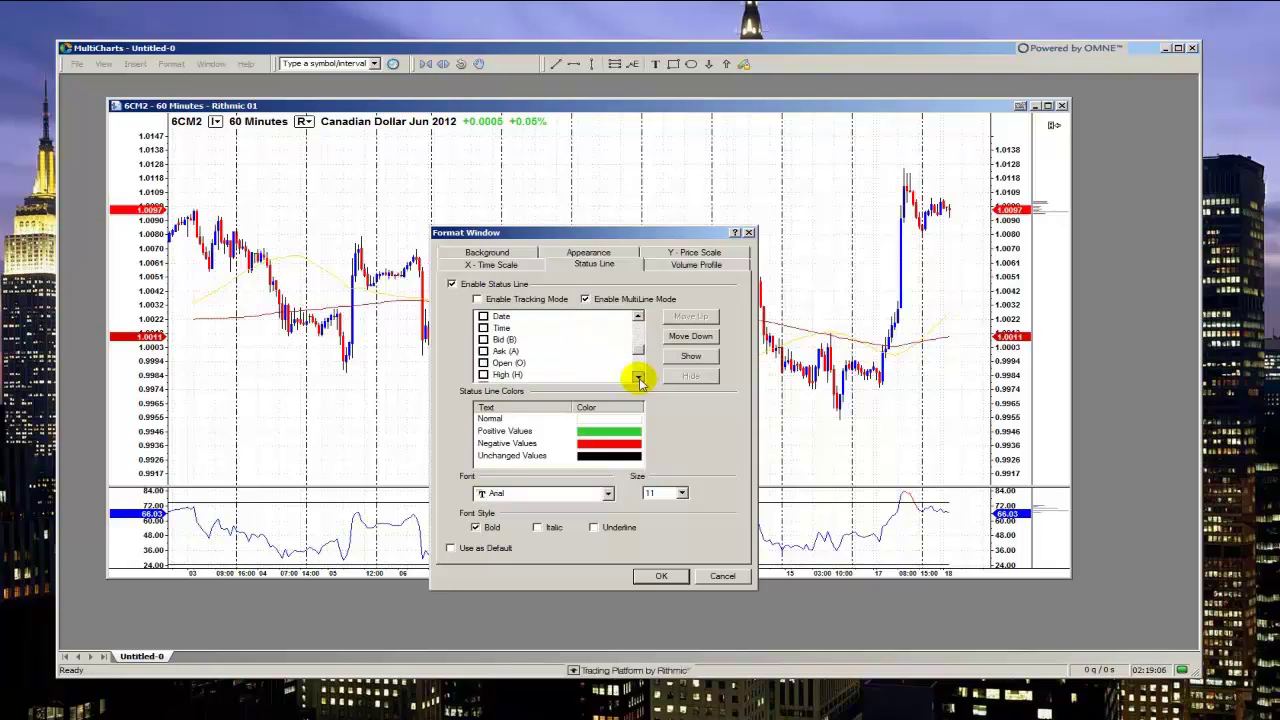
pyautogui.click(638, 377)
pyautogui.click(638, 377)
pyautogui.click(638, 377)
pyautogui.click(638, 377)
pyautogui.click(528, 340)
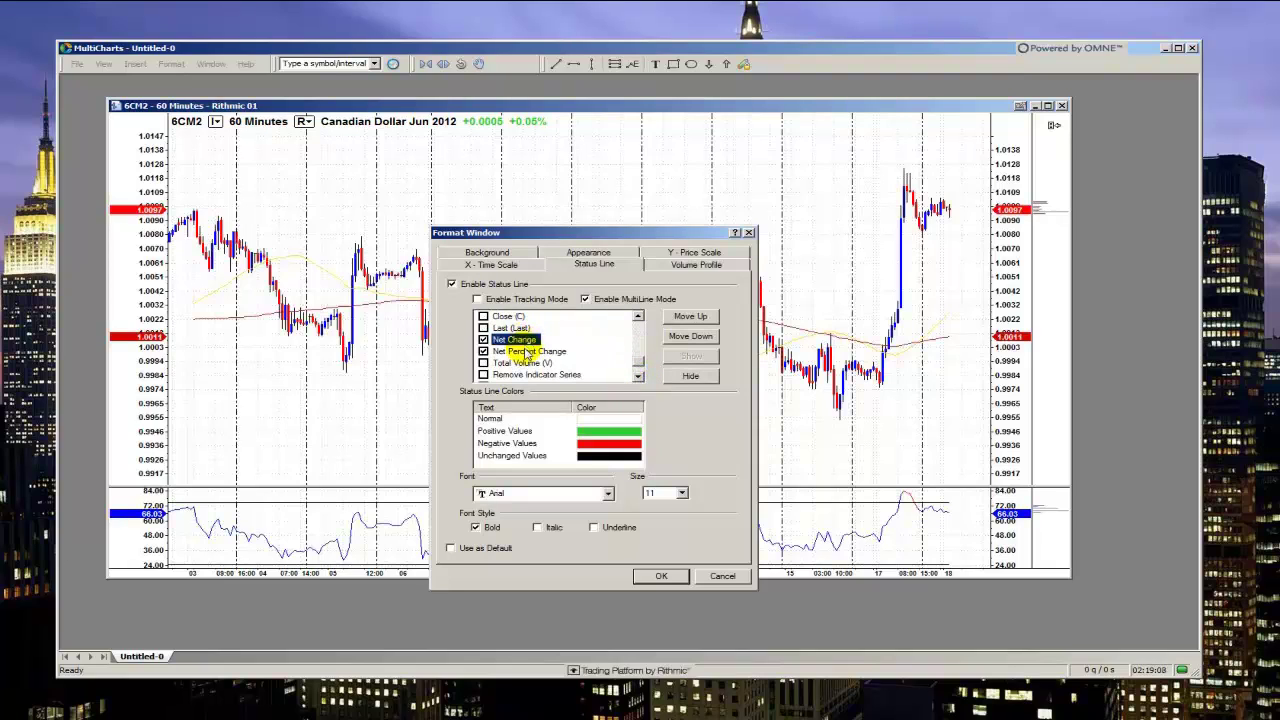
pyautogui.click(518, 351)
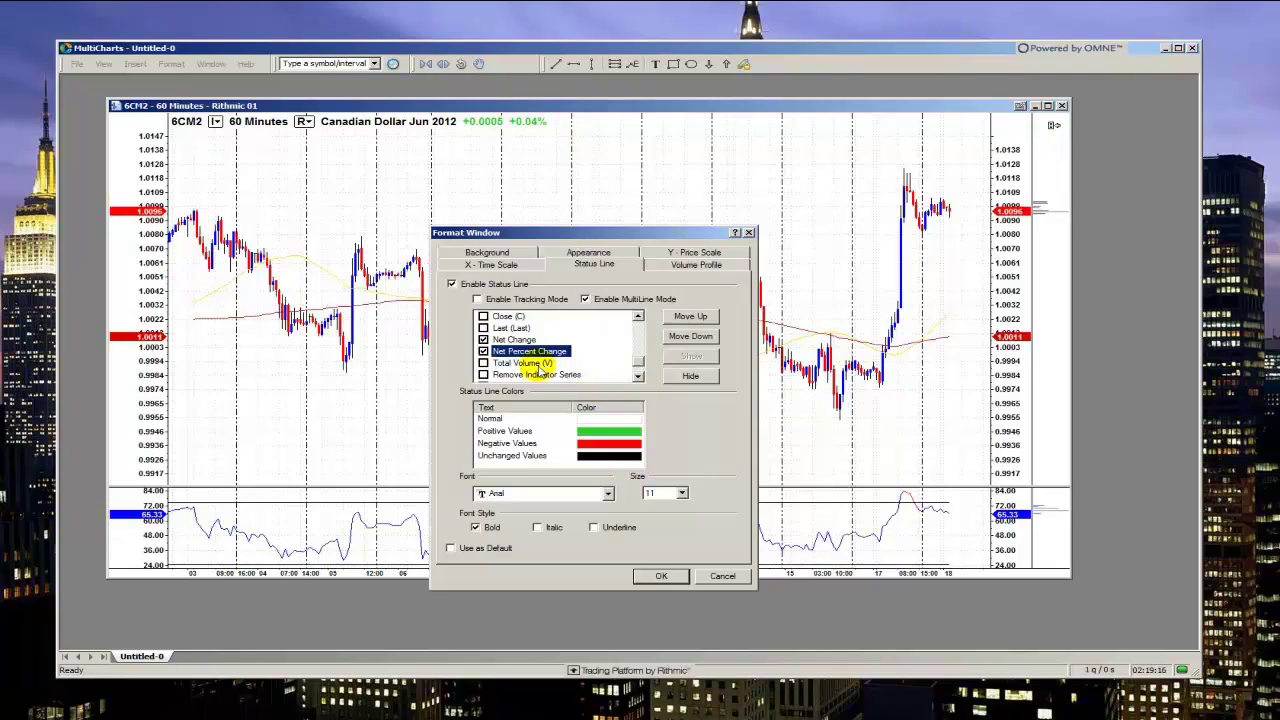
pyautogui.click(512, 328)
pyautogui.click(530, 341)
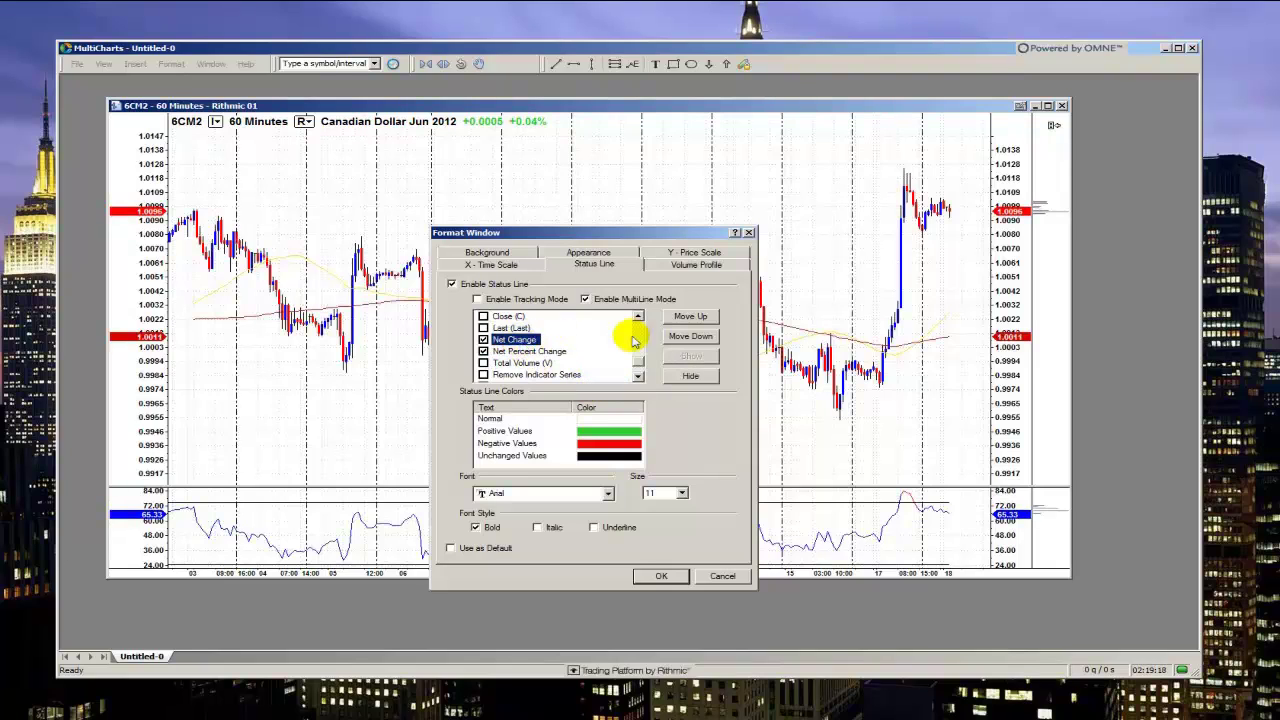
pyautogui.click(690, 317)
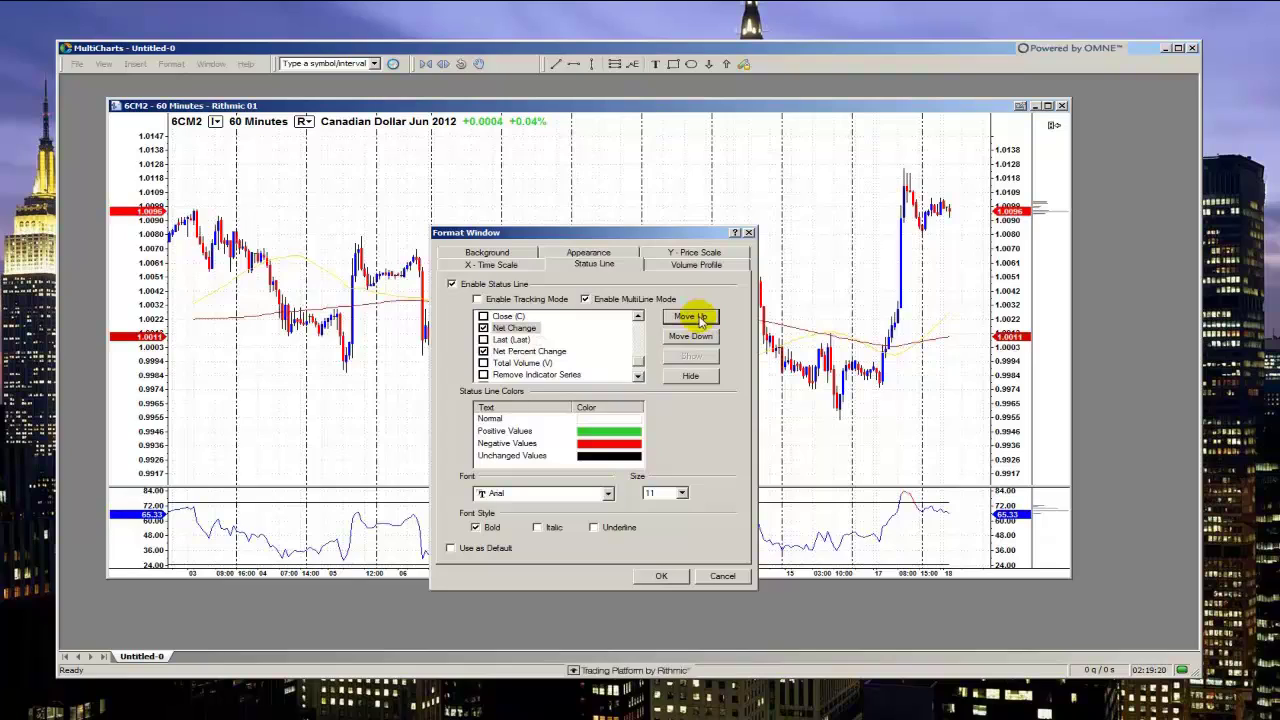
pyautogui.click(690, 317)
pyautogui.click(692, 337)
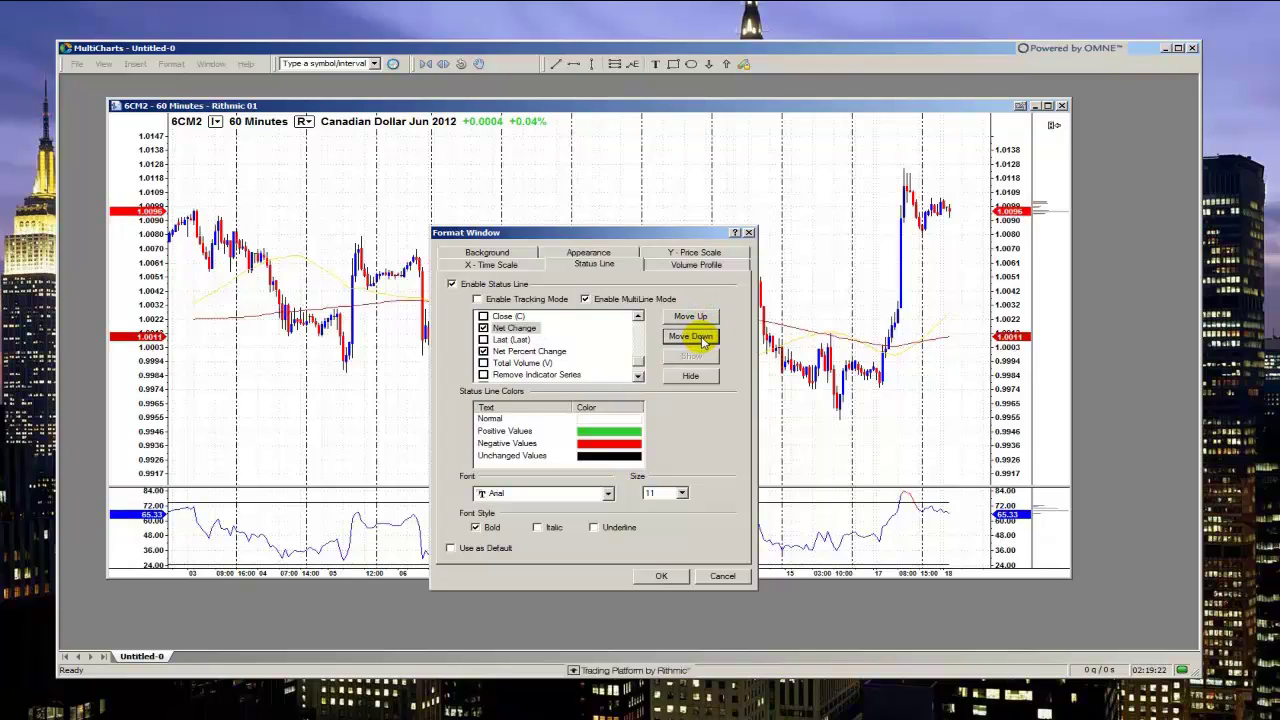
pyautogui.click(703, 338)
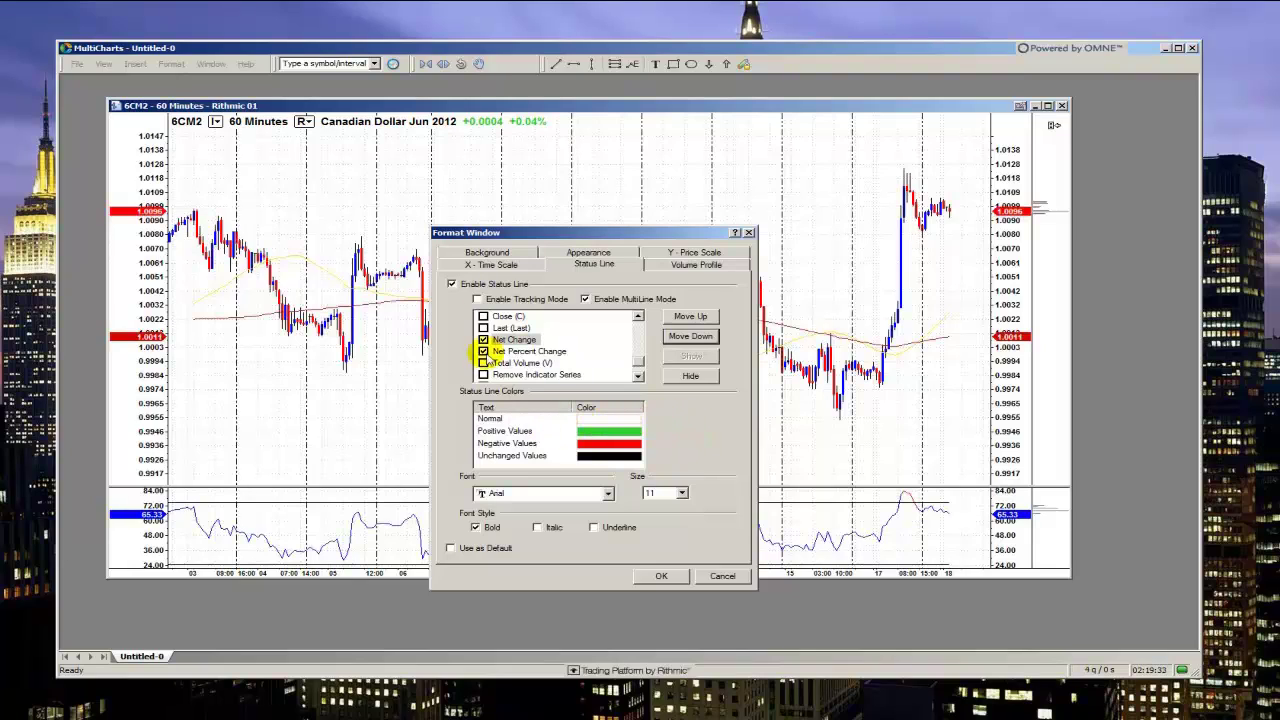
pyautogui.click(478, 299)
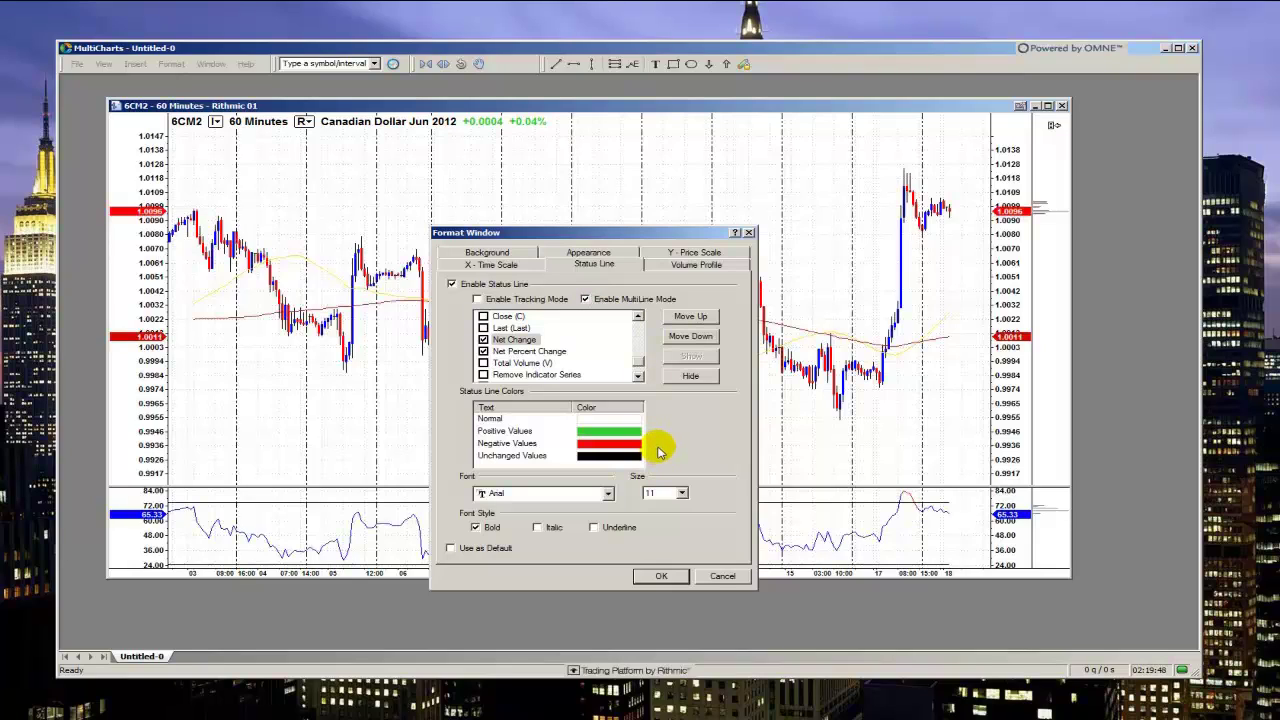
pyautogui.click(600, 422)
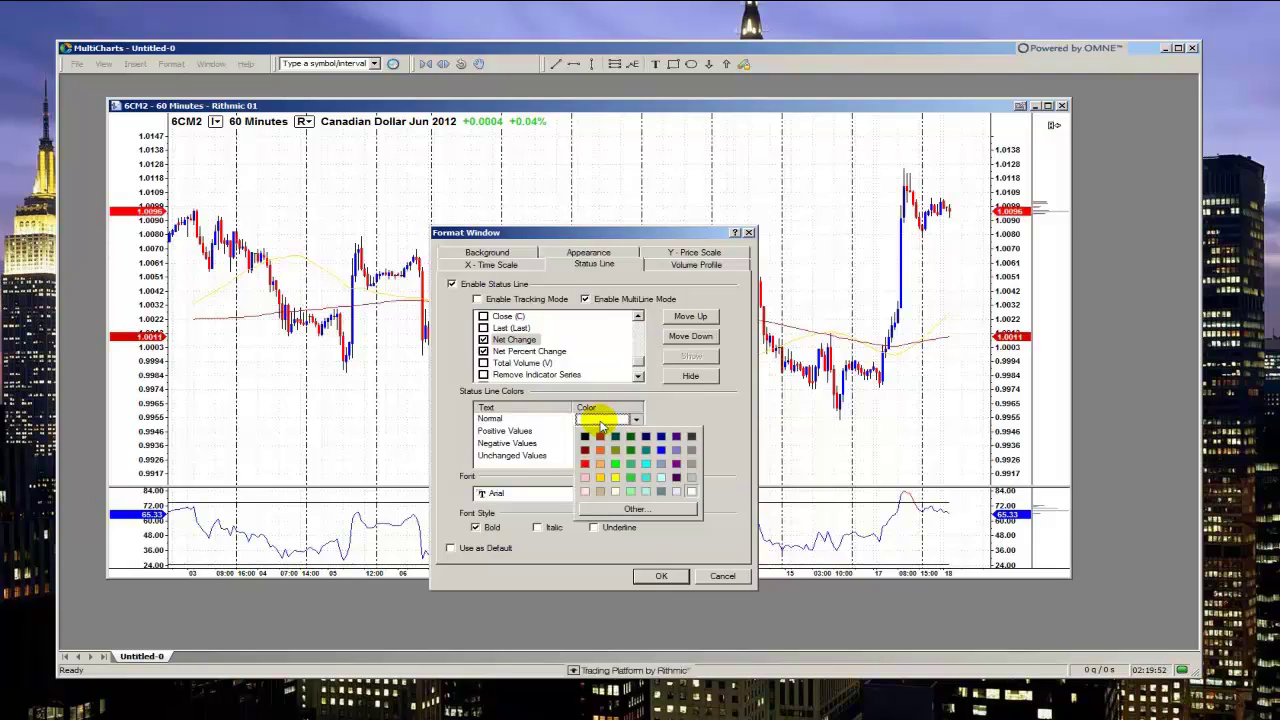
pyautogui.click(585, 437)
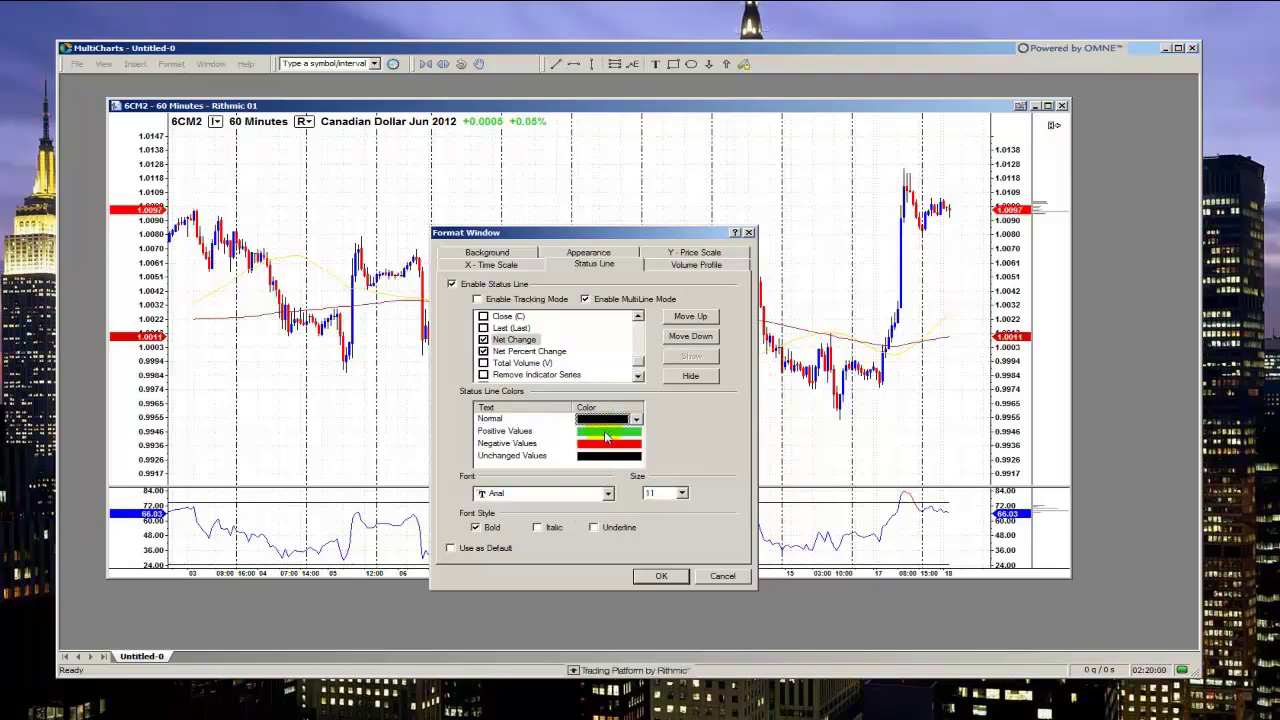
pyautogui.click(605, 435)
pyautogui.click(605, 435)
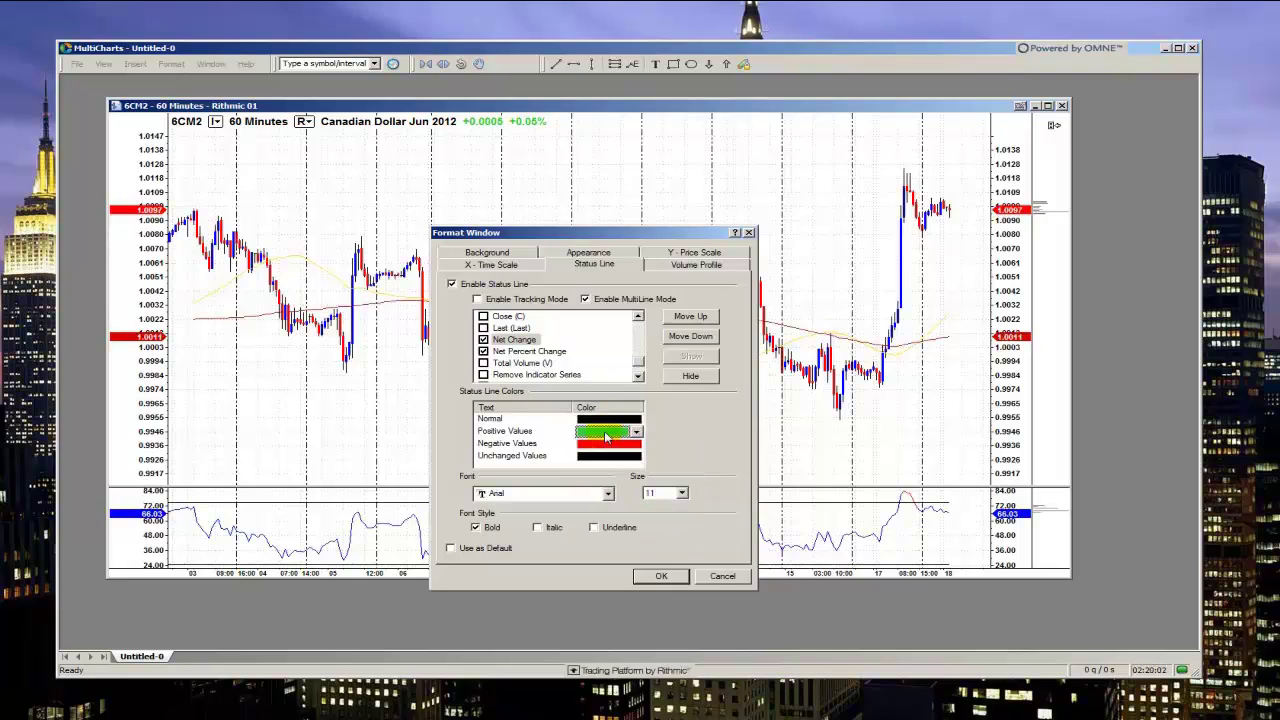
pyautogui.click(492, 444)
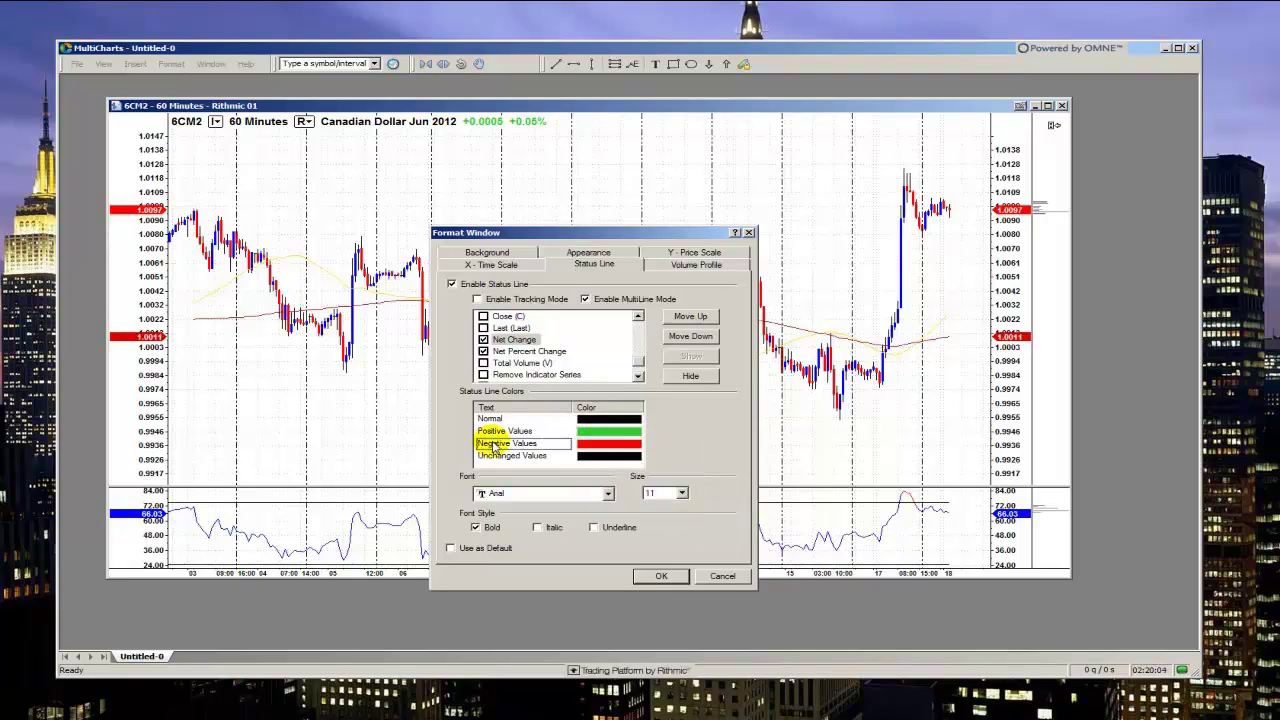
pyautogui.click(502, 457)
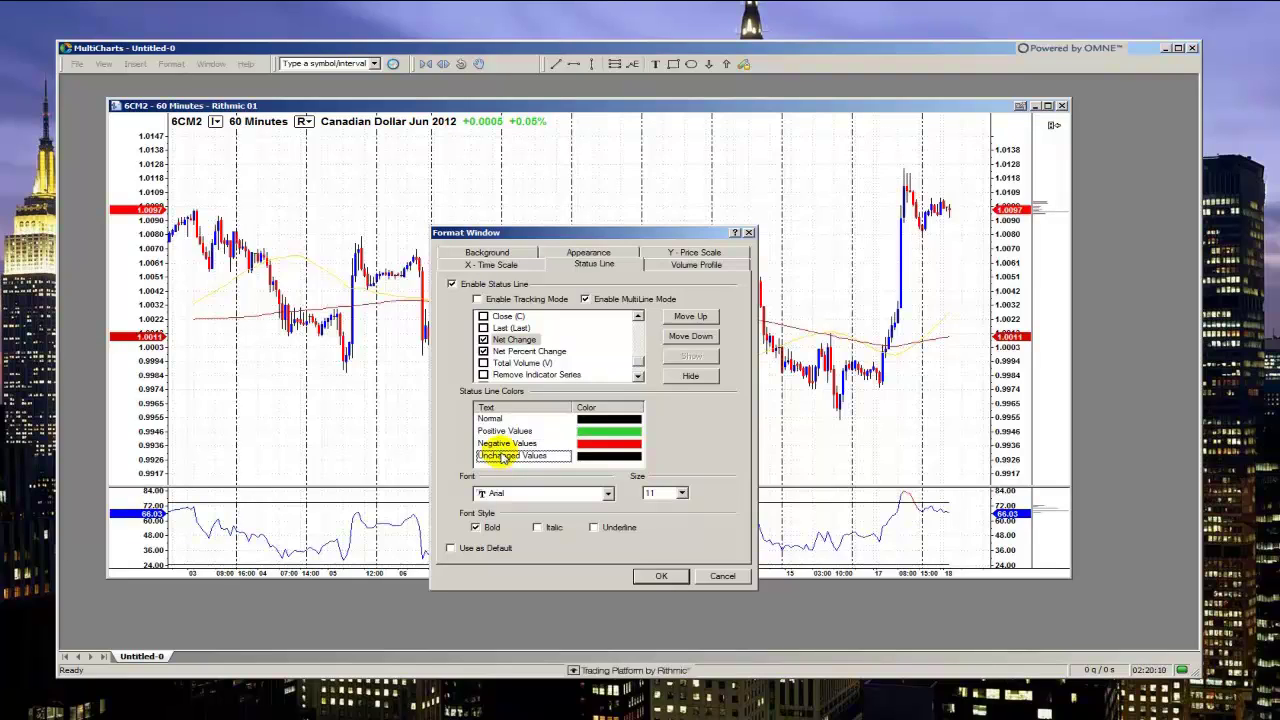
pyautogui.click(652, 493)
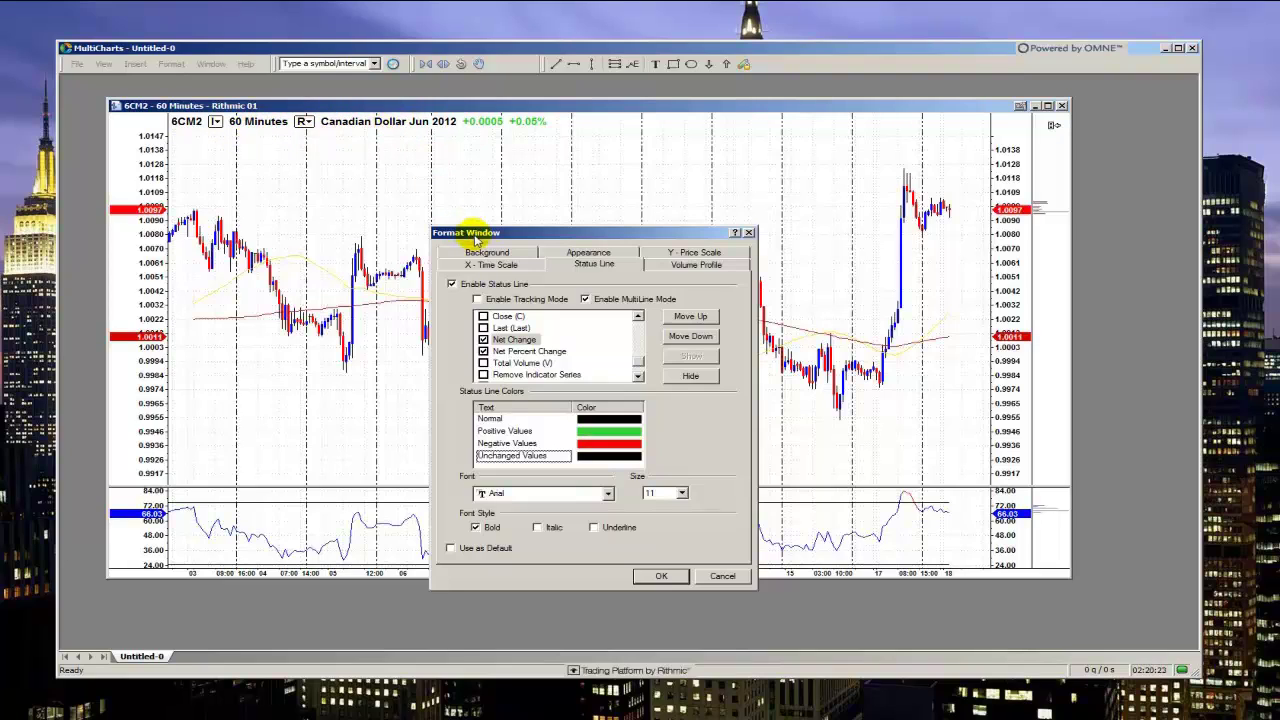
pyautogui.moveTo(484, 235)
pyautogui.mouseDown()
pyautogui.moveTo(490, 222)
pyautogui.moveTo(501, 235)
pyautogui.mouseUp()
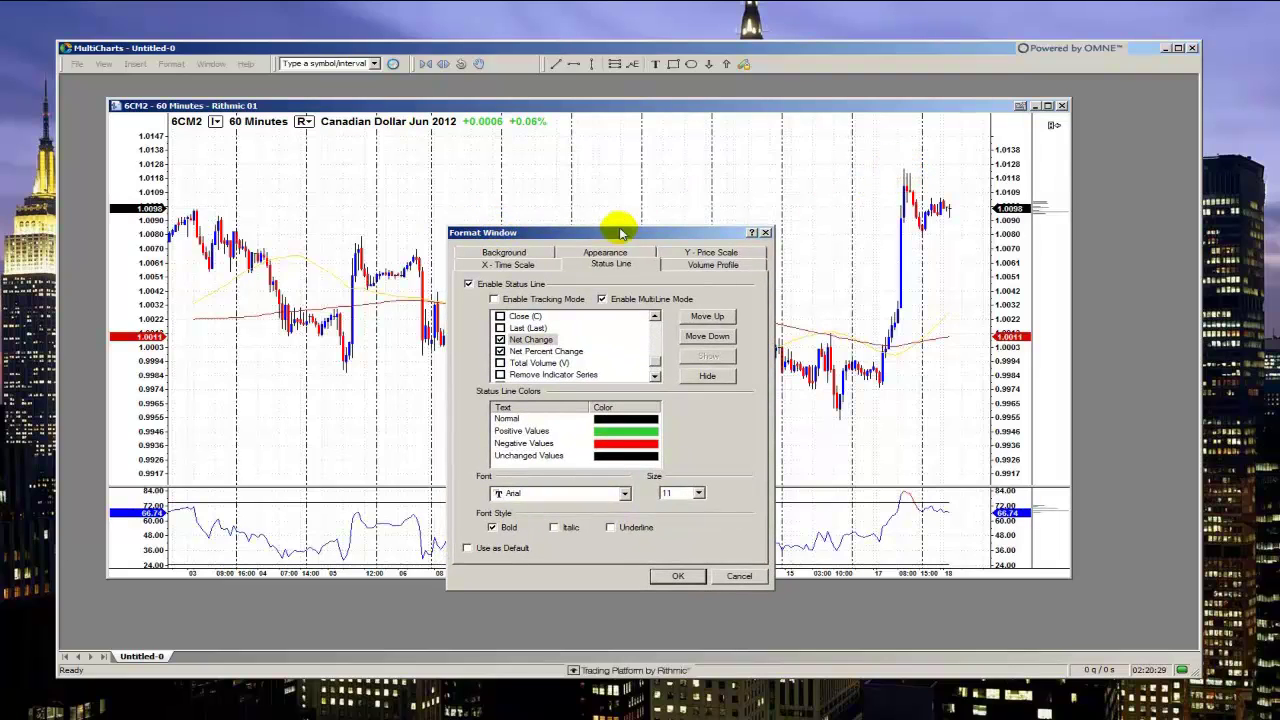
pyautogui.moveTo(617, 233); pyautogui.dragTo(611, 163)
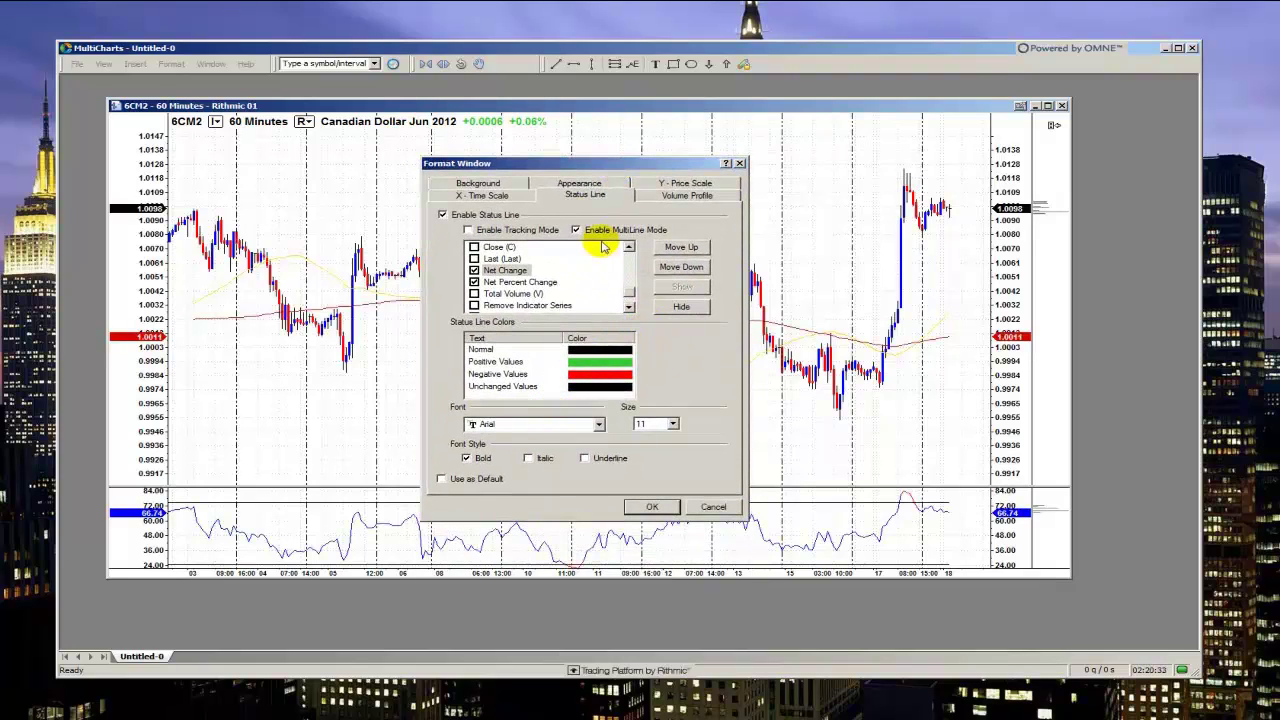
# On the X - Time Scale tab, preview bar spacing at 8, 2 and 6, then set 4 pixels.
pyautogui.click(495, 193)
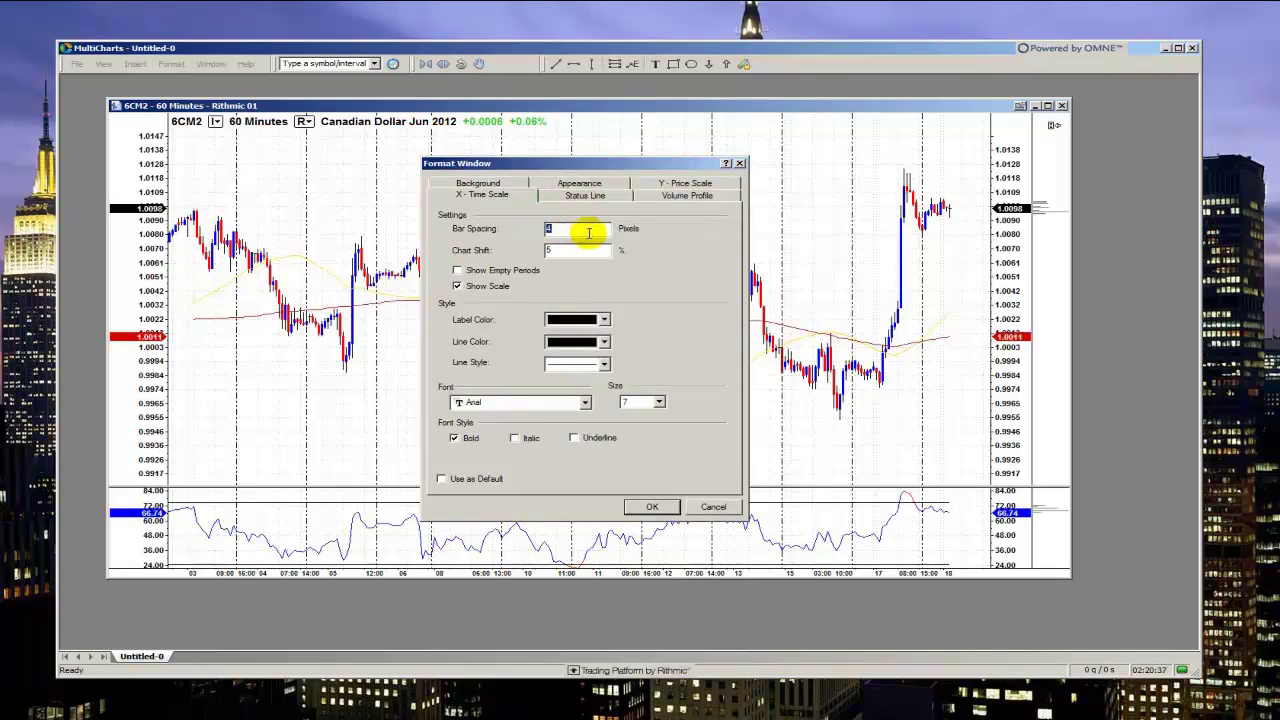
pyautogui.write('8')
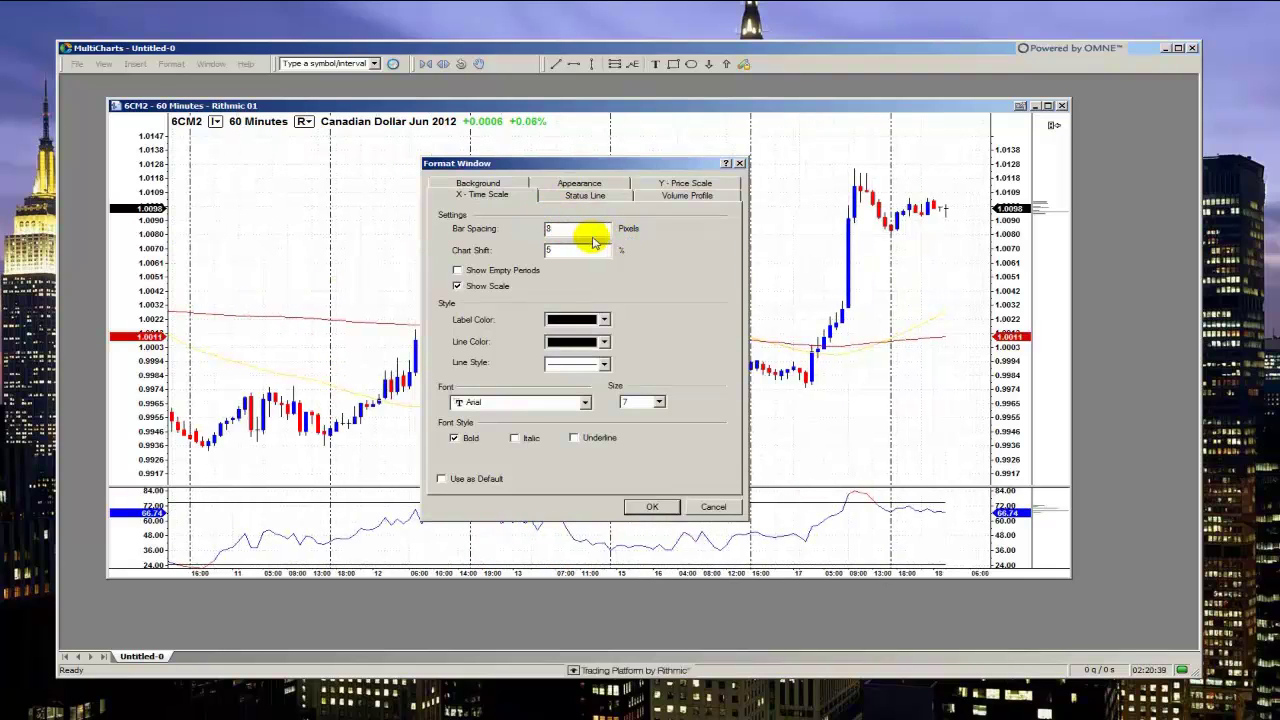
pyautogui.press('BackSpace')
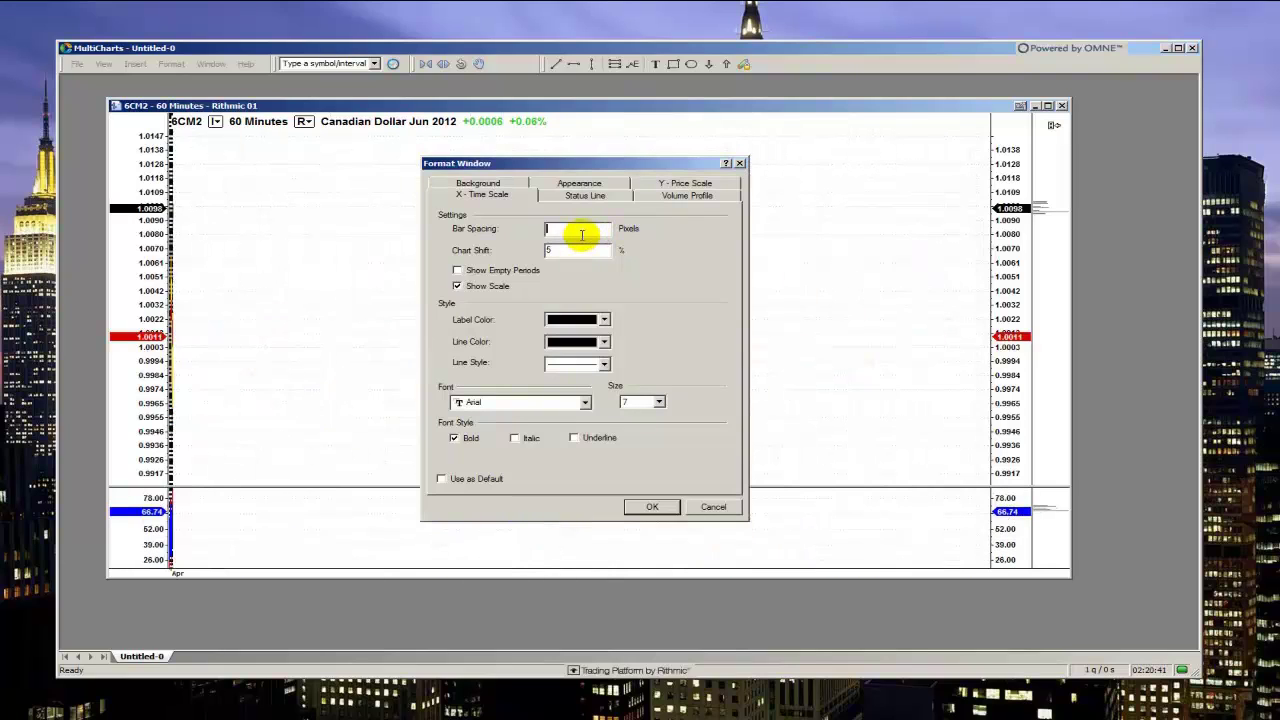
pyautogui.write('2')
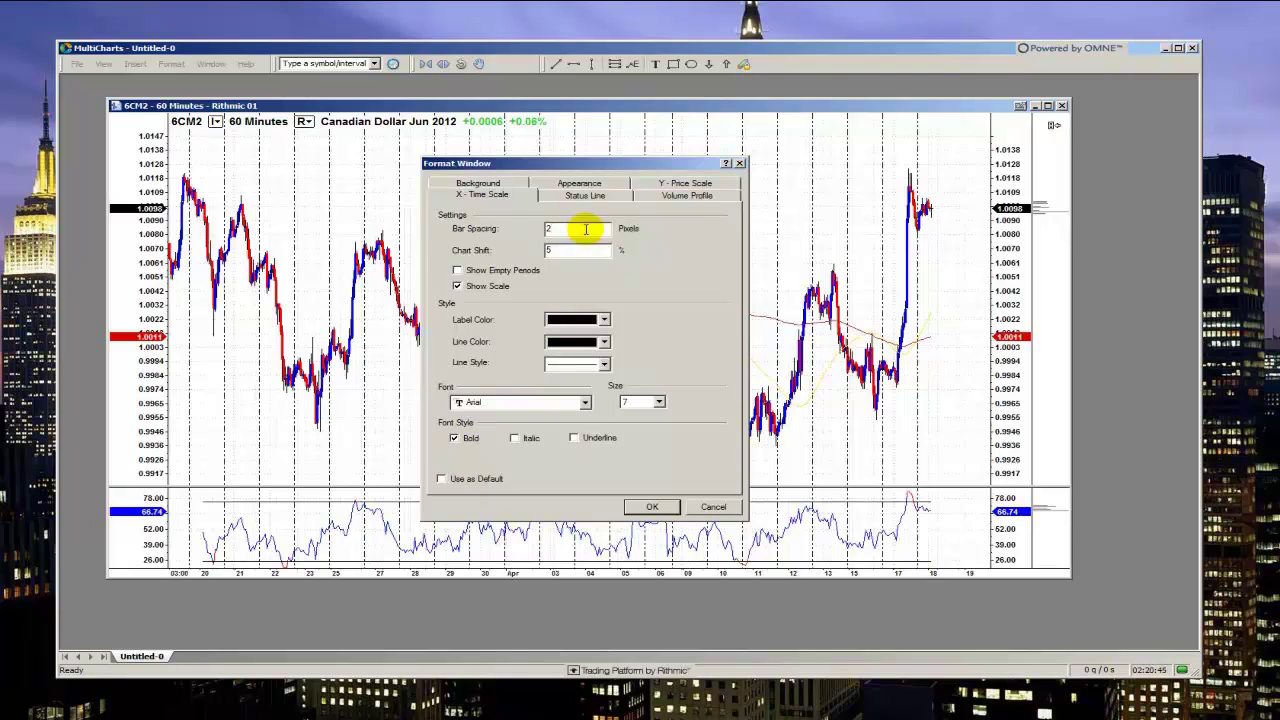
pyautogui.press('BackSpace')
pyautogui.write('6')
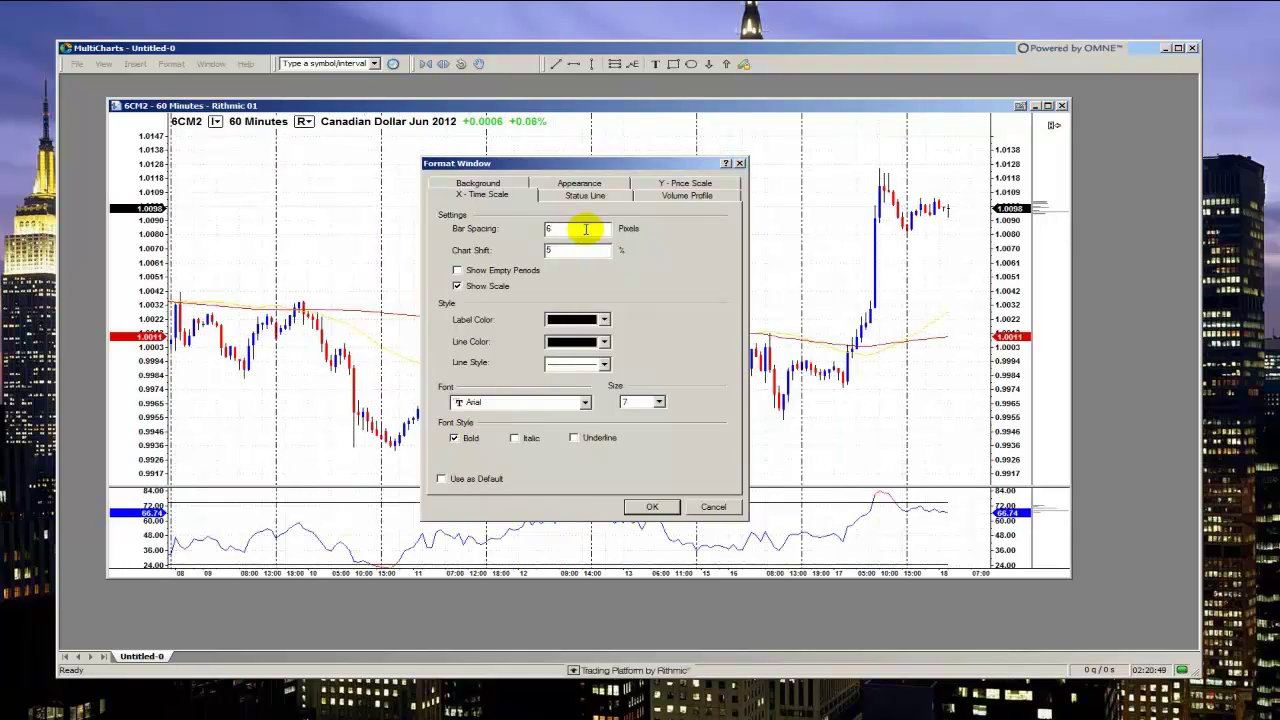
pyautogui.press('BackSpace')
pyautogui.write('4')
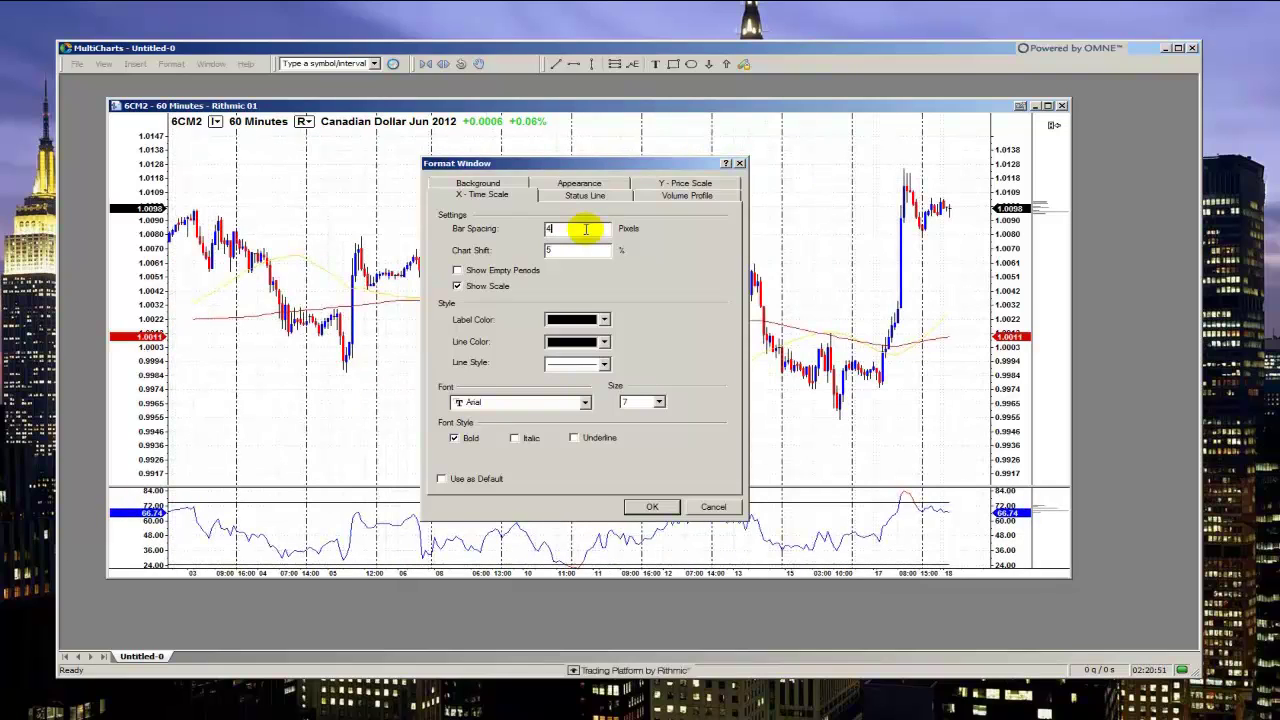
# Try chart shift values 20, 5 and 15, then settle on 10 percent.
pyautogui.moveTo(543, 251); pyautogui.dragTo(580, 251)
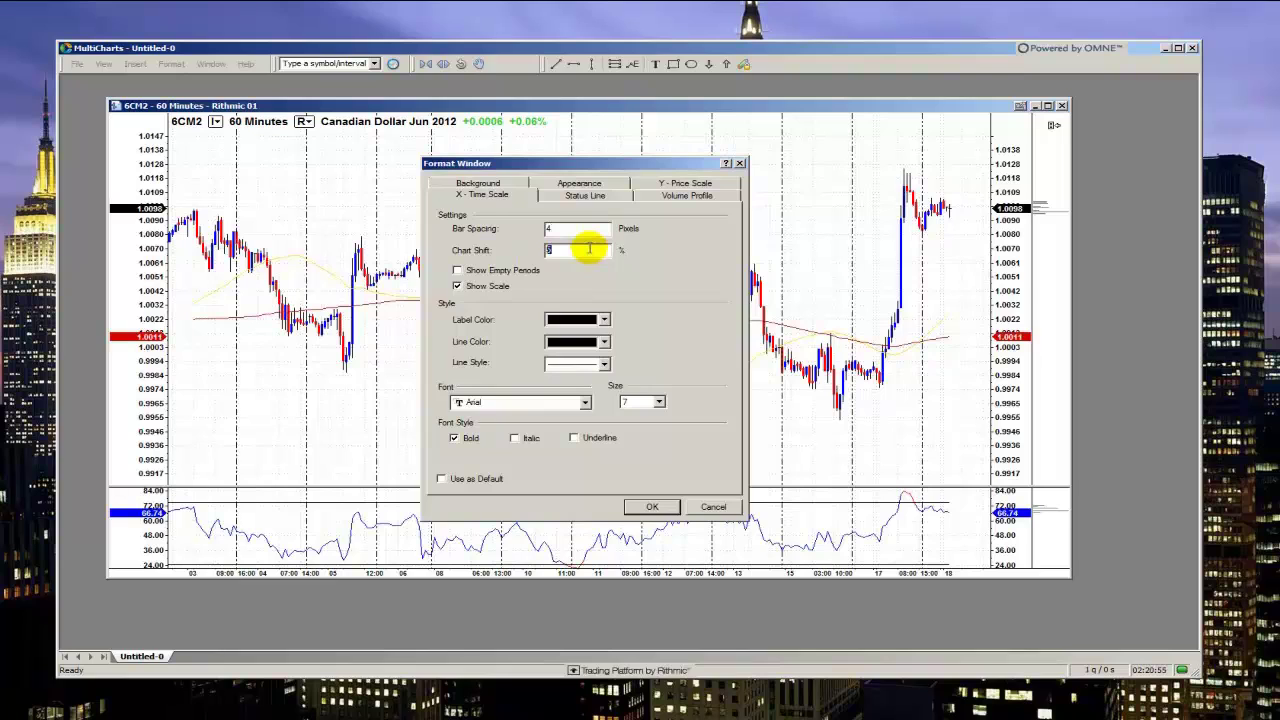
pyautogui.write('20')
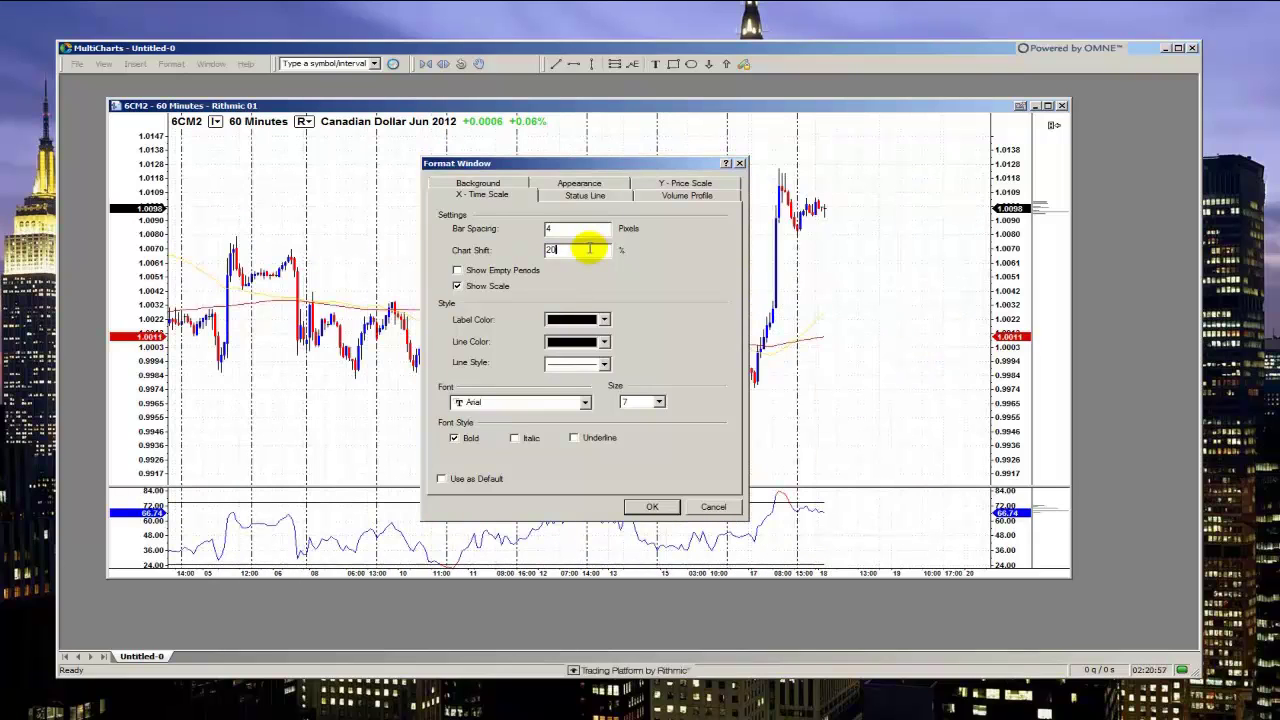
pyautogui.press('BackSpace')
pyautogui.press('BackSpace')
pyautogui.write('0')
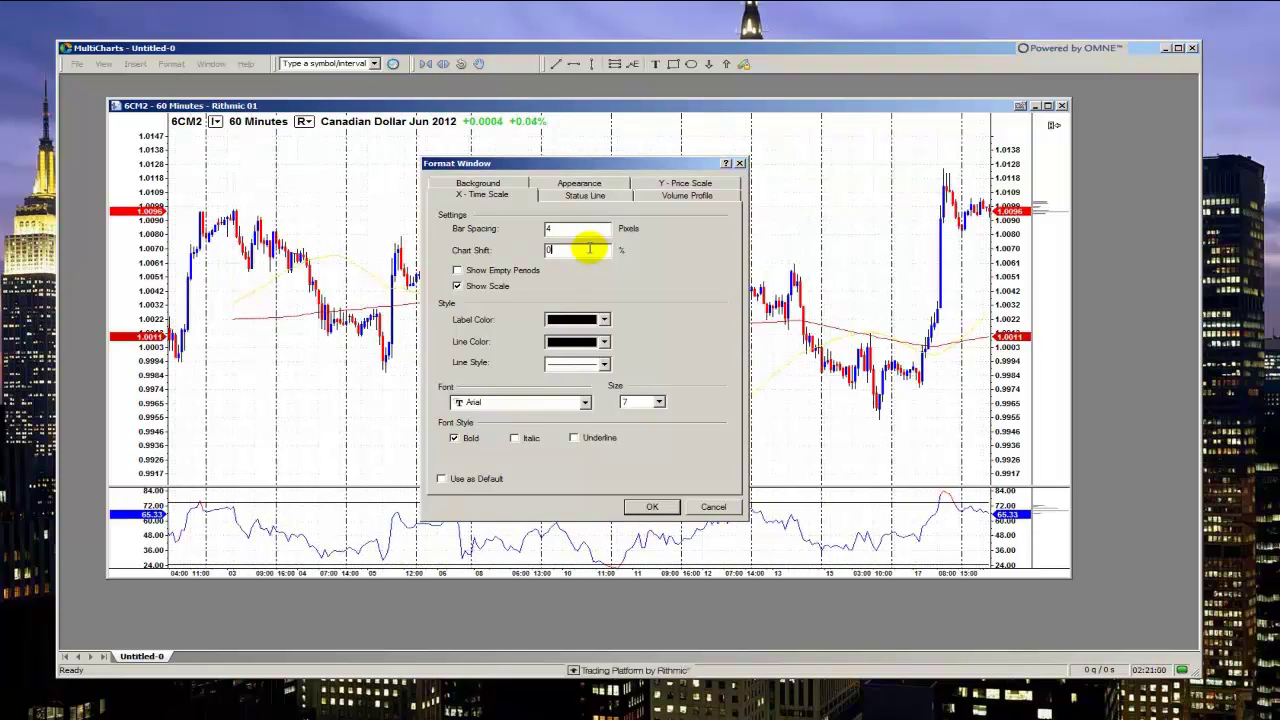
pyautogui.write('5')
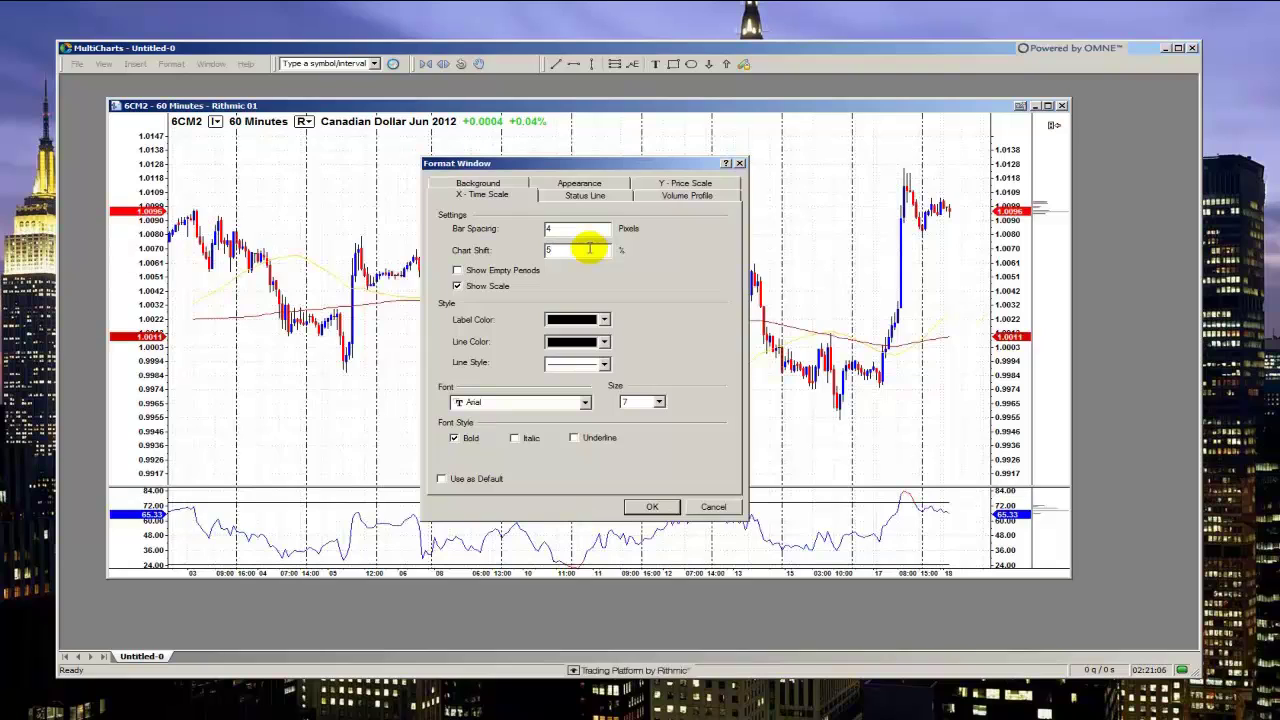
pyautogui.press('BackSpace')
pyautogui.write('15')
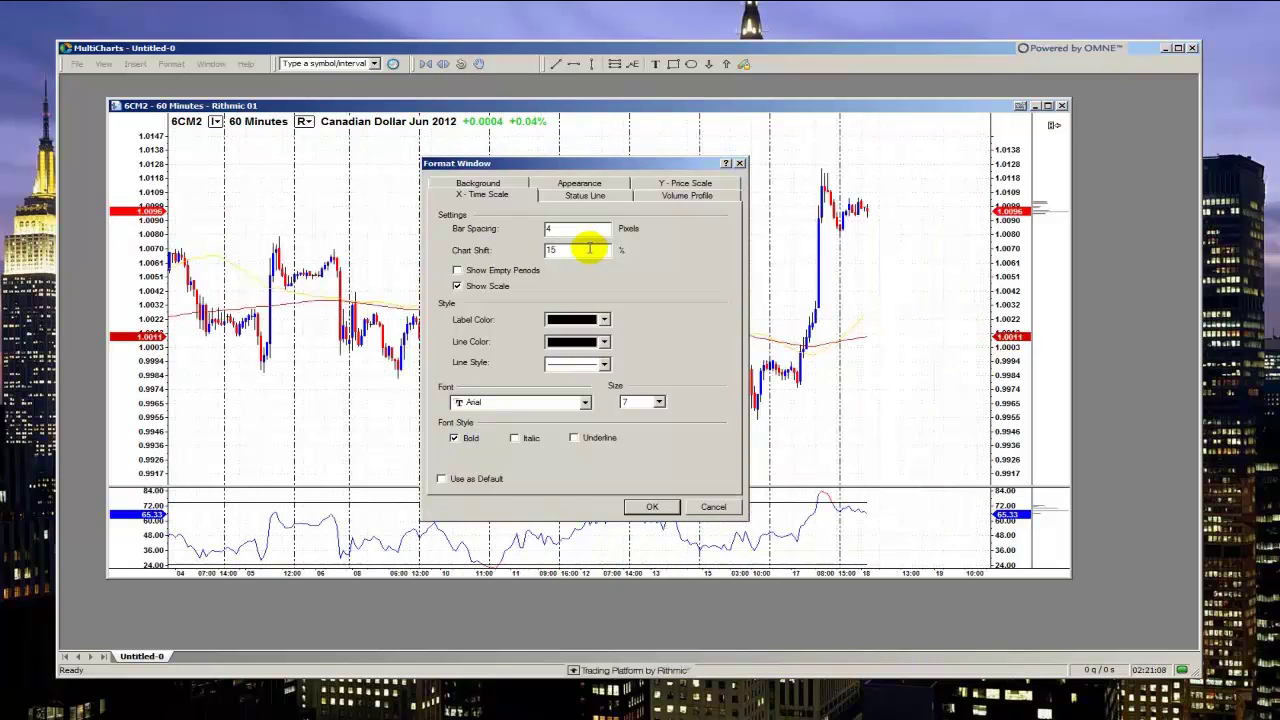
pyautogui.press('BackSpace')
pyautogui.write('0')
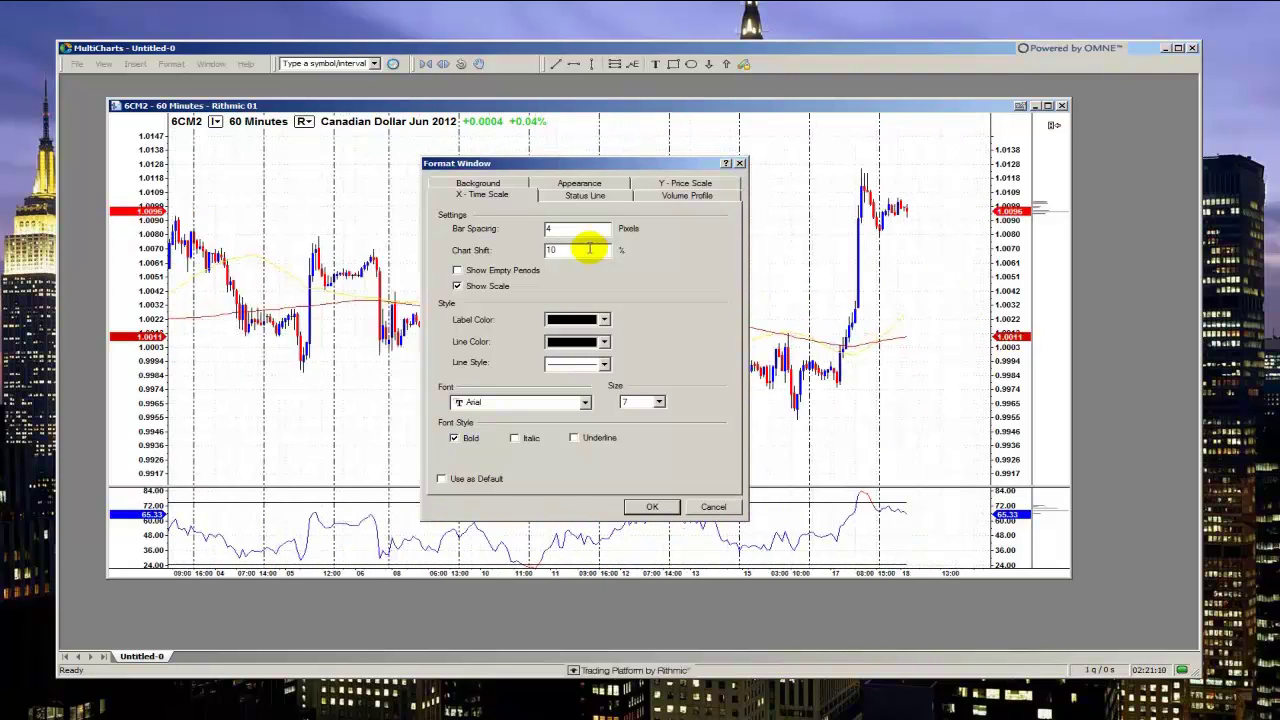
# Toggle Show Empty Periods on and off, leaving empty periods hidden.
pyautogui.click(472, 270)
pyautogui.moveTo(480, 163); pyautogui.dragTo(528, 161)
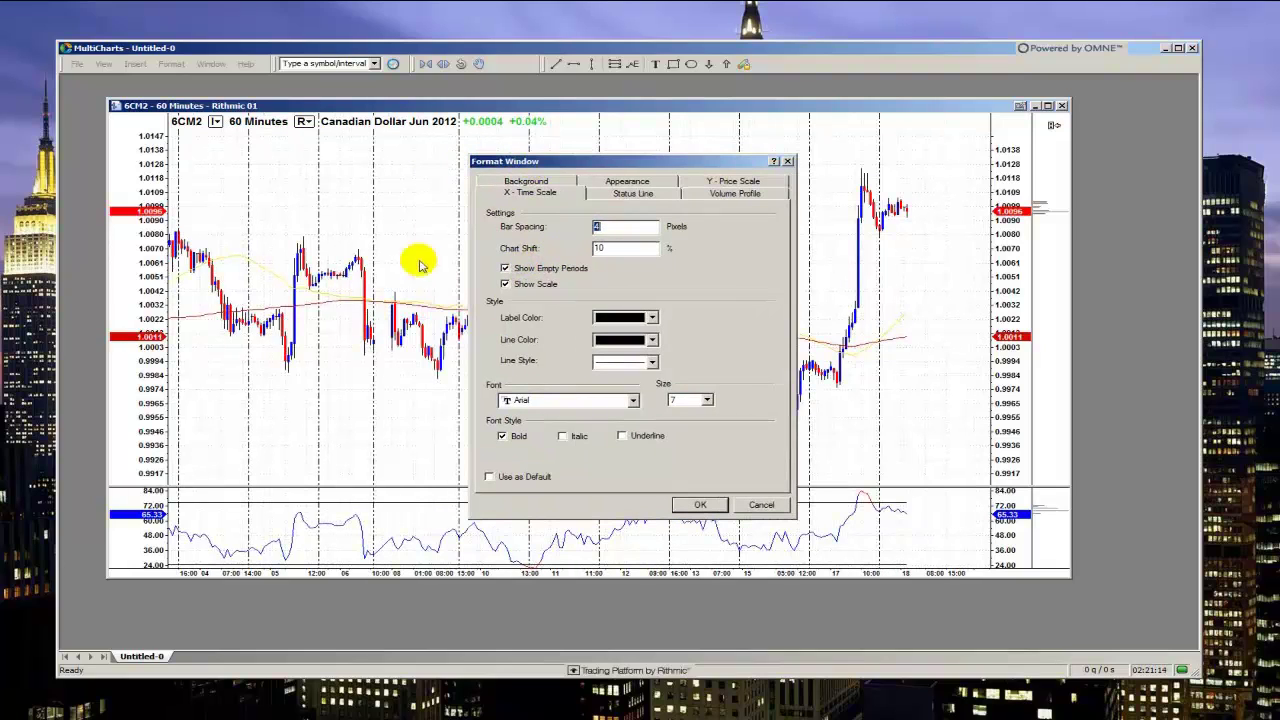
pyautogui.click(530, 270)
pyautogui.click(531, 270)
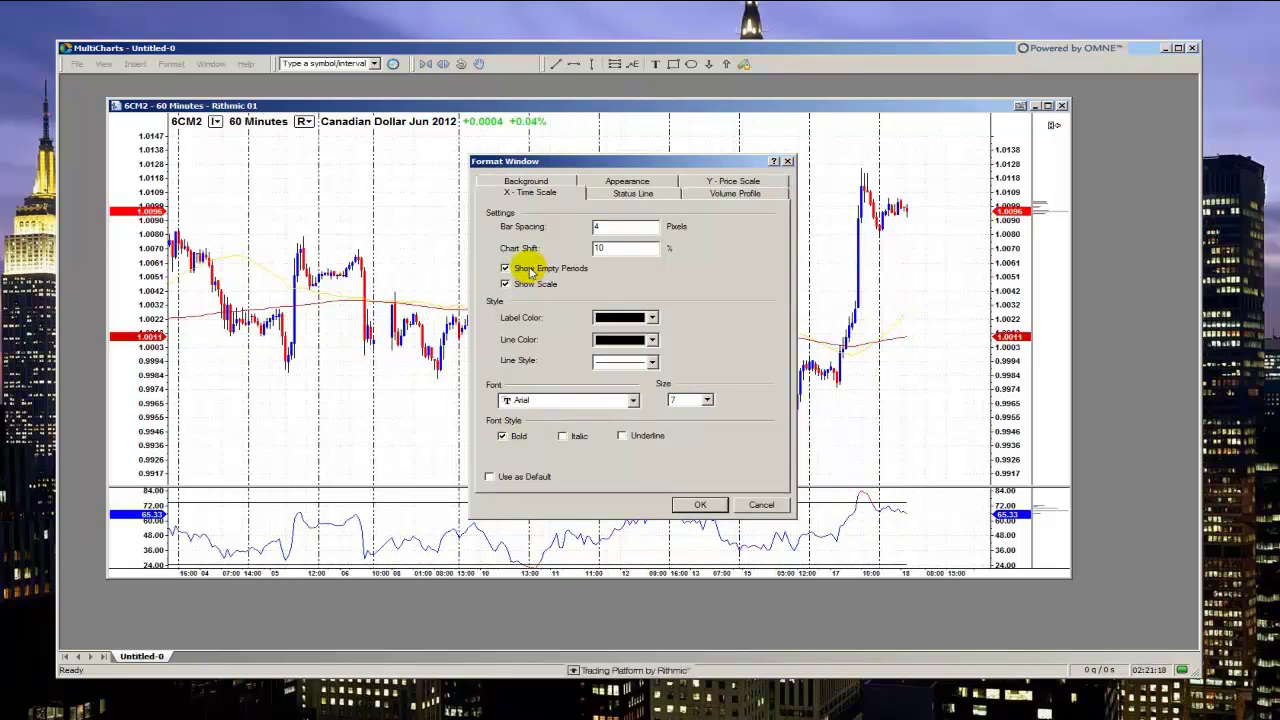
pyautogui.click(531, 270)
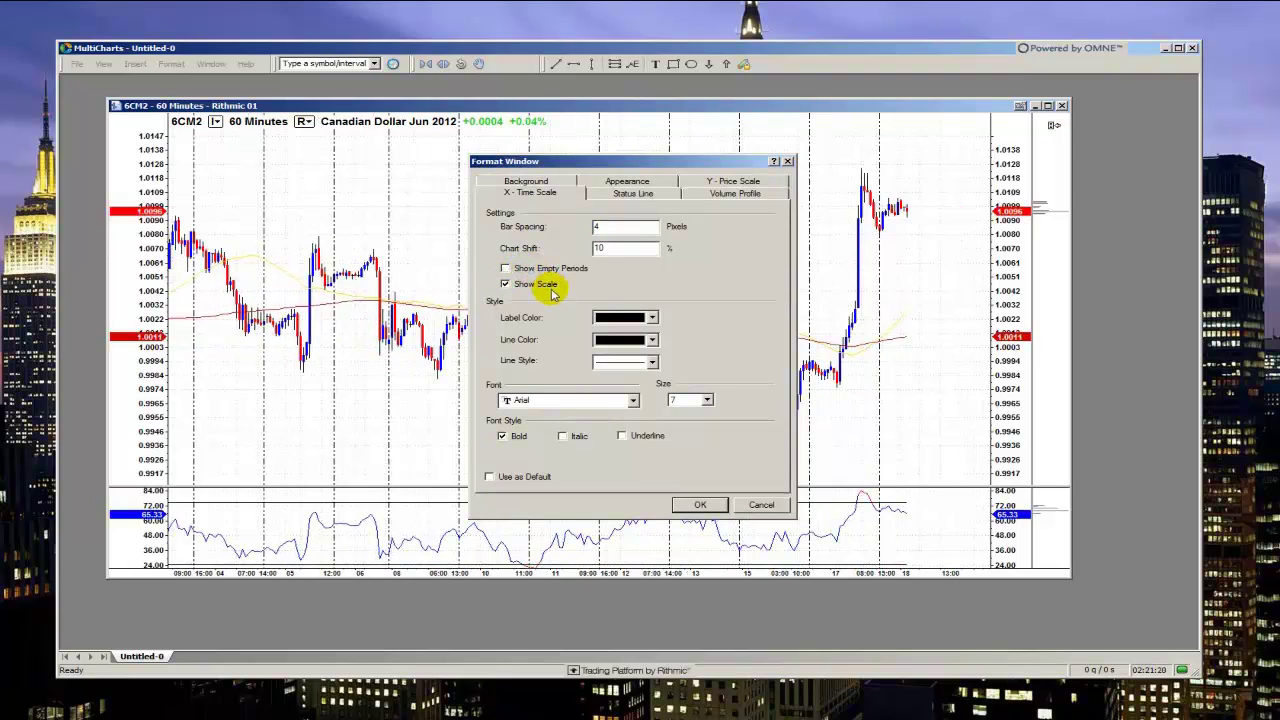
# Turn Show Scale off and back on so the time scale stays visible, then apply with OK.
pyautogui.click(544, 291)
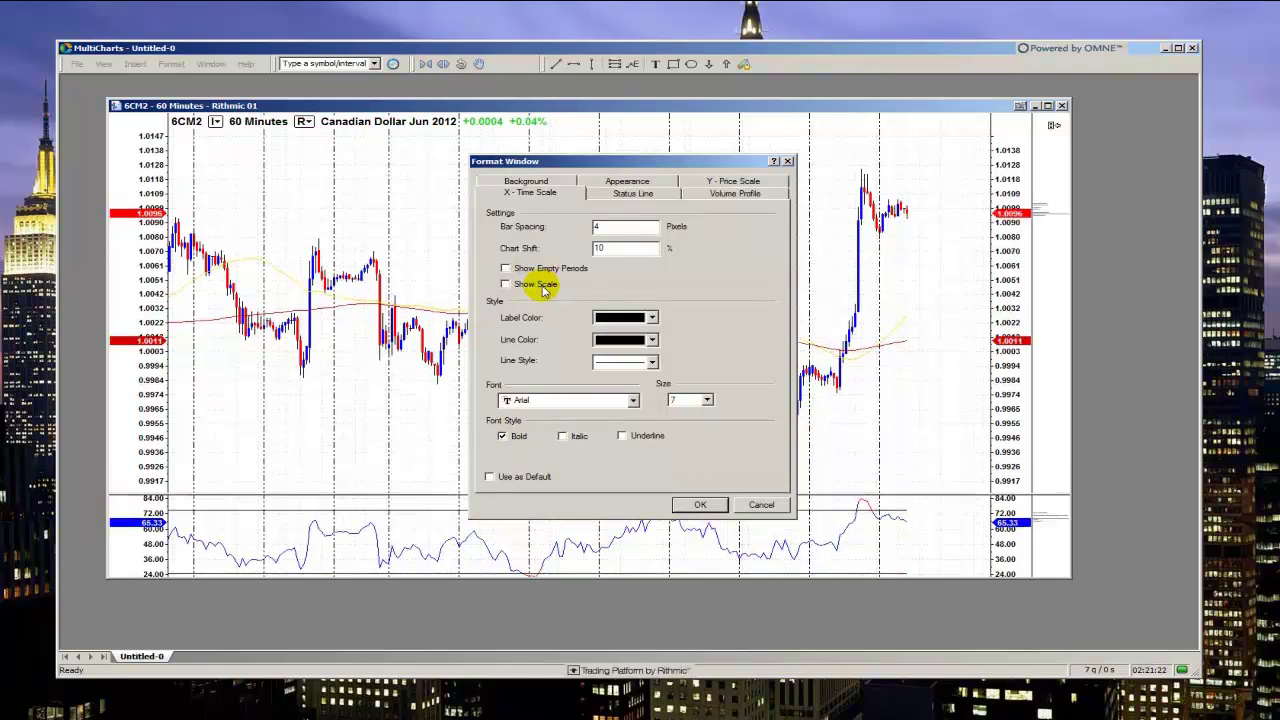
pyautogui.click(544, 289)
pyautogui.click(544, 289)
pyautogui.click(545, 288)
pyautogui.click(544, 288)
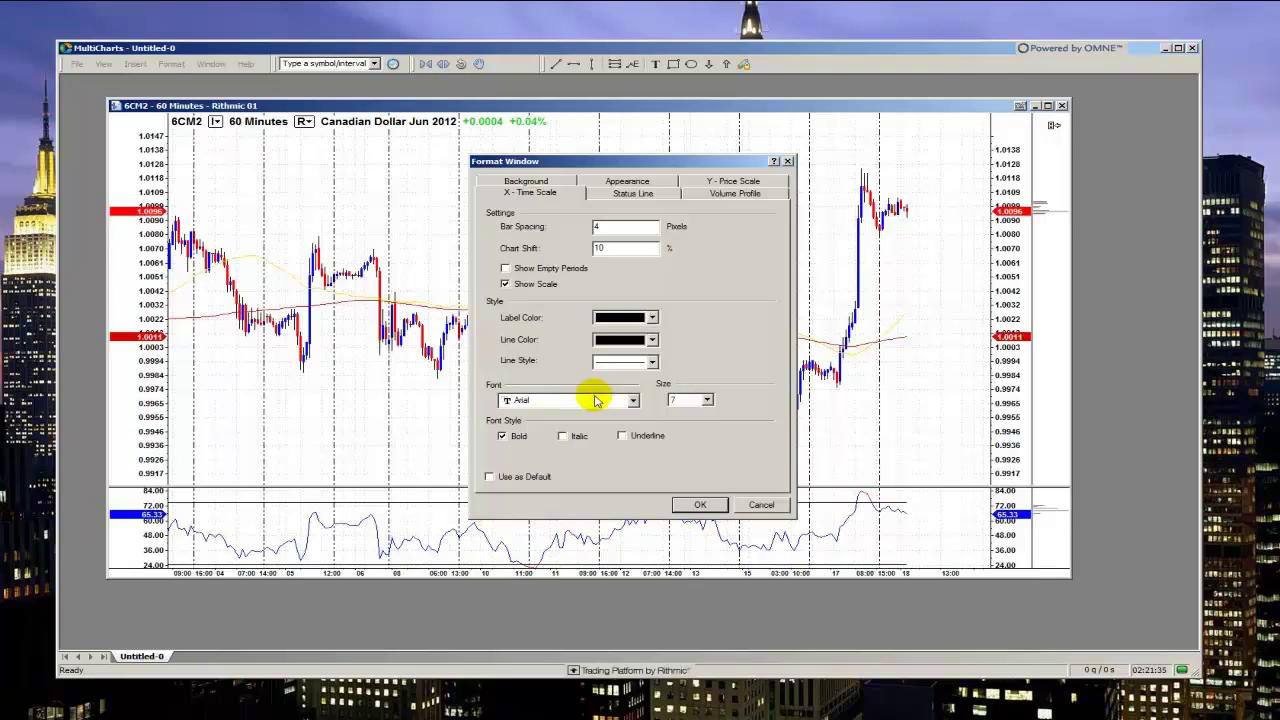
pyautogui.click(698, 505)
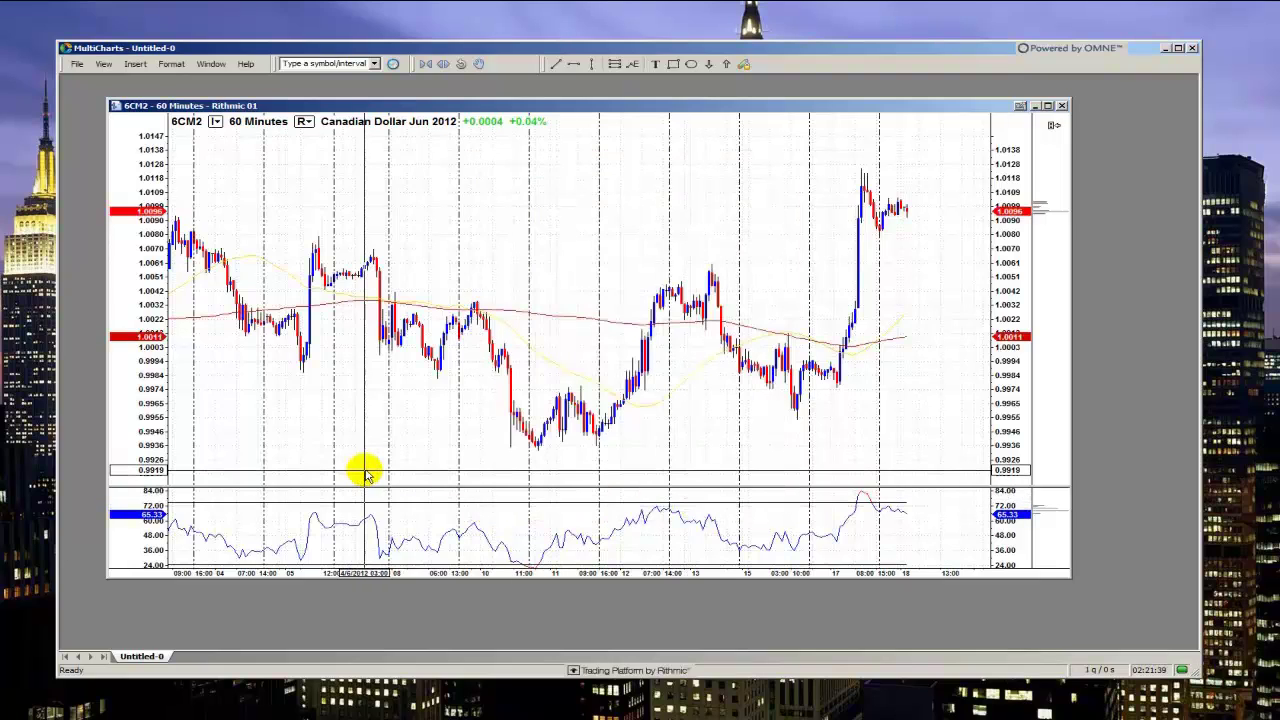